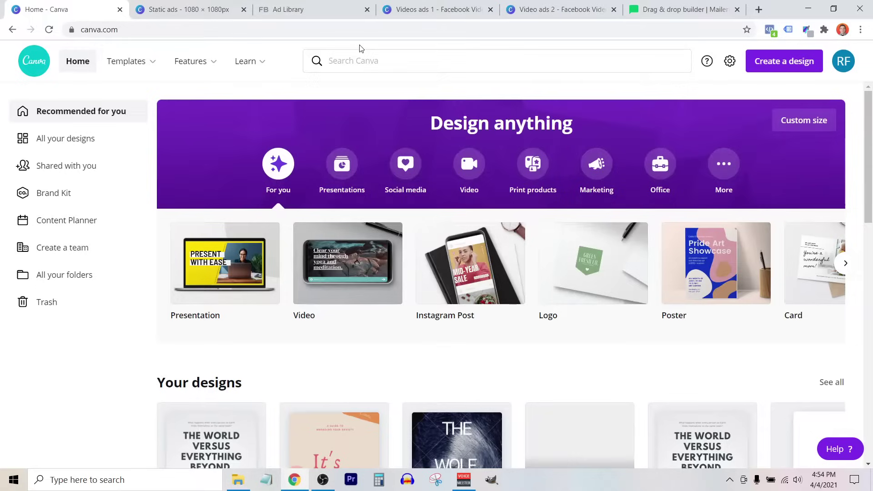
# Search Canva for 'book cover' and narrow the suggestions to templates.
pyautogui.click(356, 58)
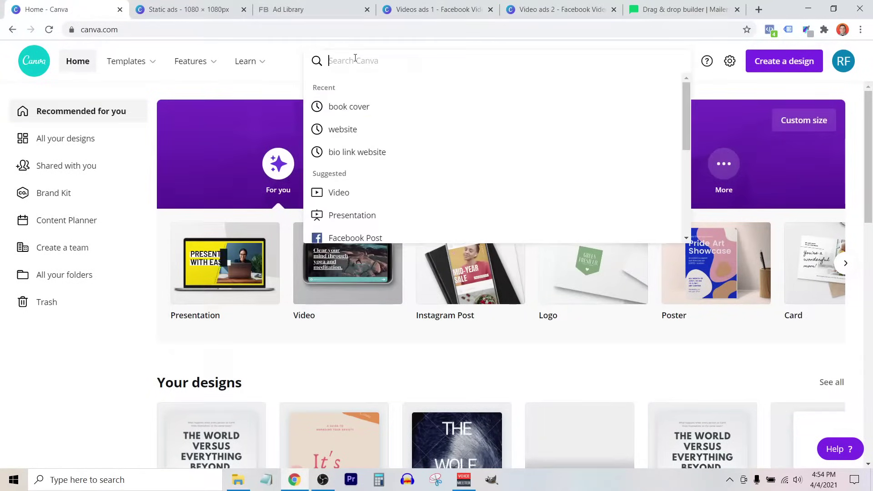
pyautogui.write('book cover')
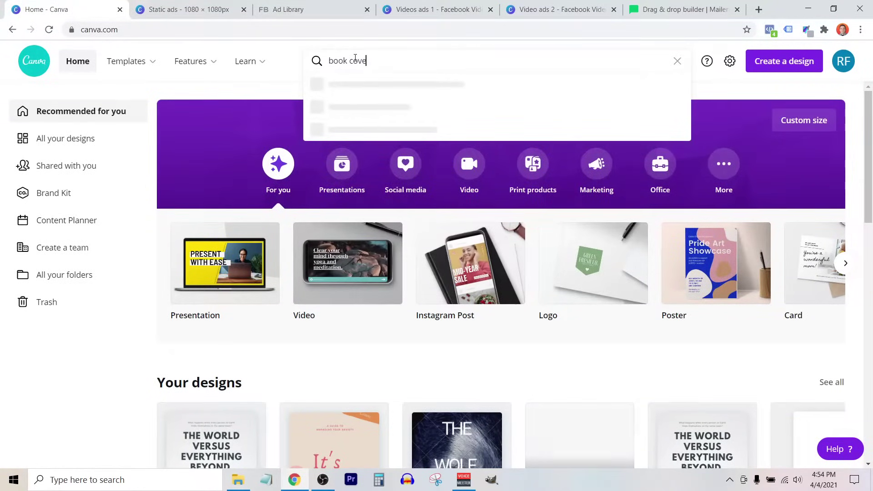
pyautogui.click(616, 88)
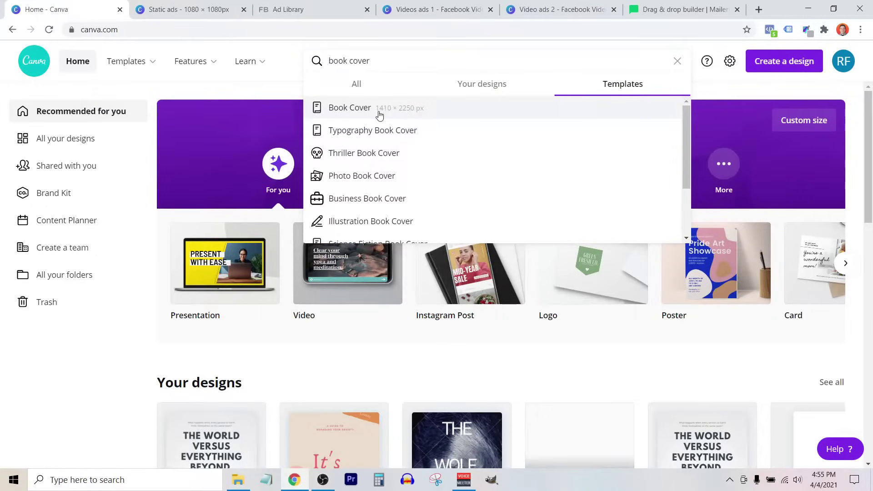
pyautogui.scroll(-1, 407, 151)
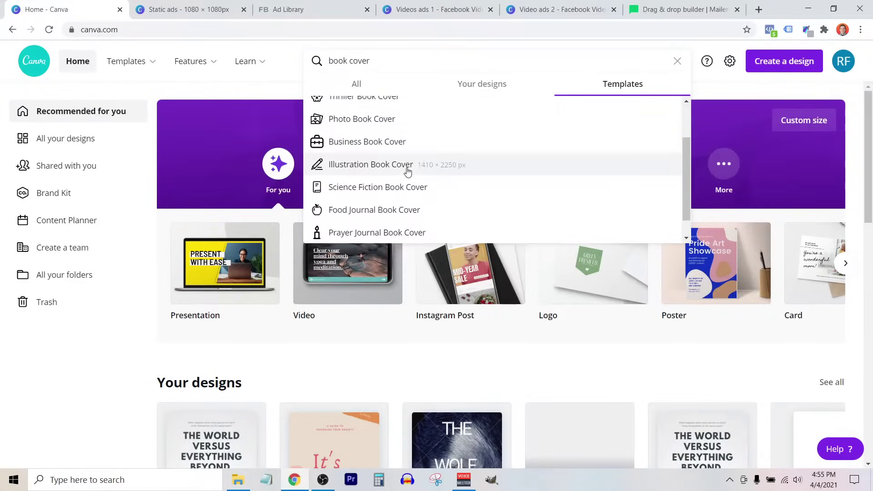
pyautogui.scroll(1, 413, 182)
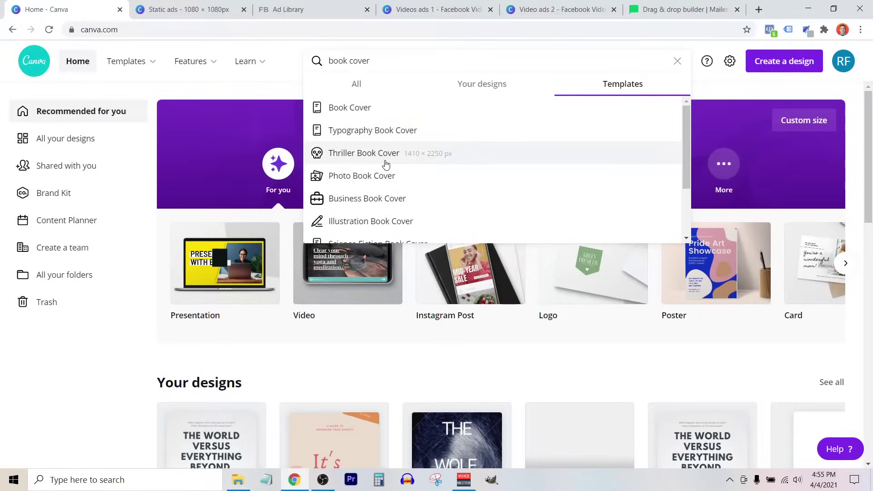
# Open the Book Cover template gallery and scroll down through the designs.
pyautogui.click(357, 112)
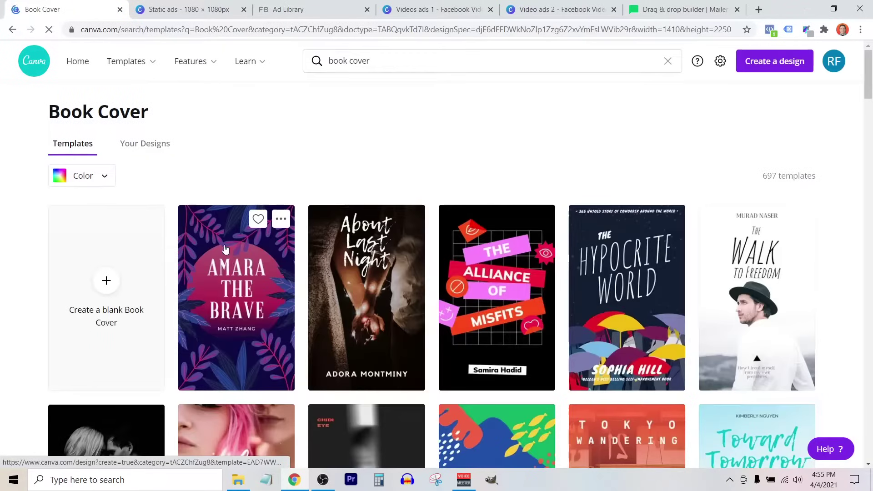
pyautogui.scroll(-7, 257, 259)
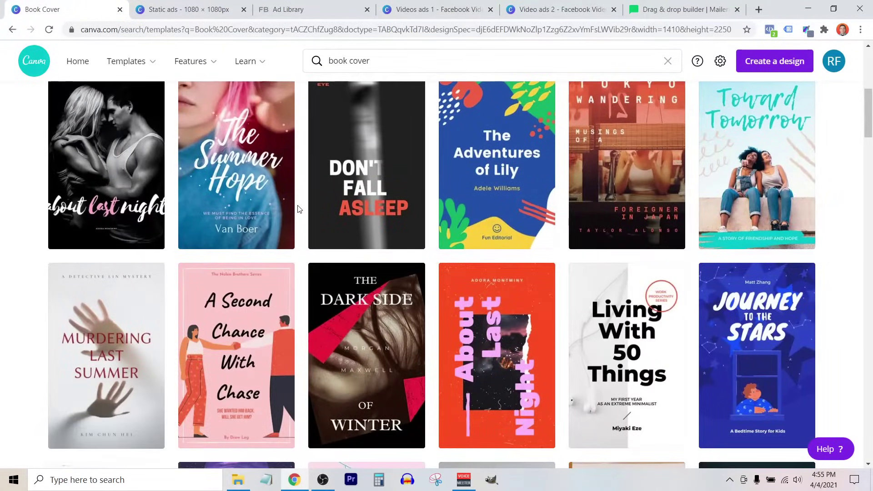
pyautogui.scroll(-7, 298, 209)
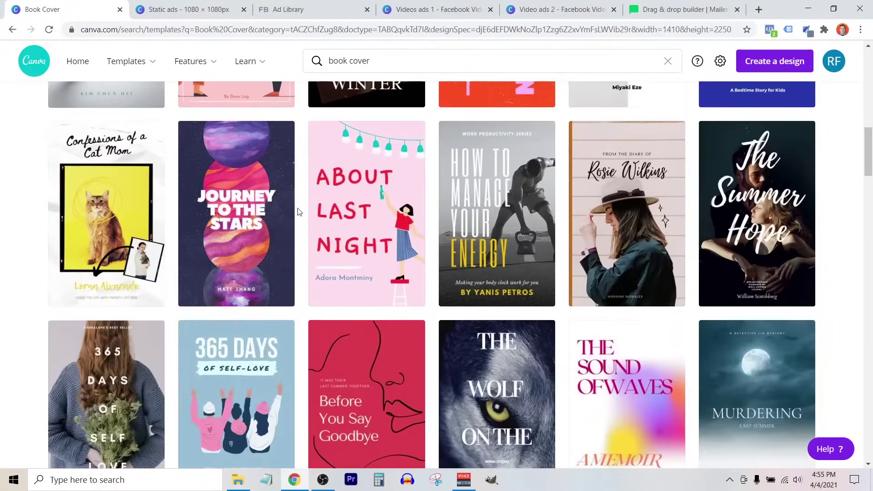
# Start a design from the Journey to the Stars cover and retitle it 'TEXT'.
pyautogui.click(253, 214)
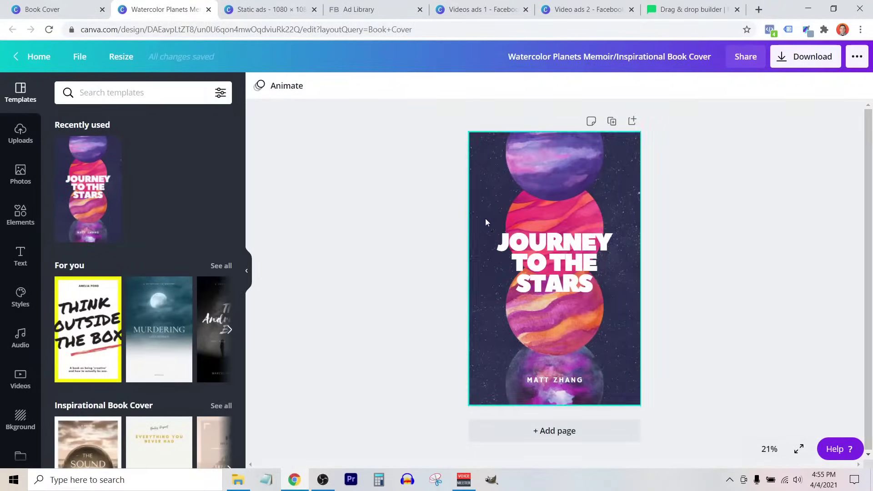
pyautogui.doubleClick(526, 253)
pyautogui.write('TEXT')
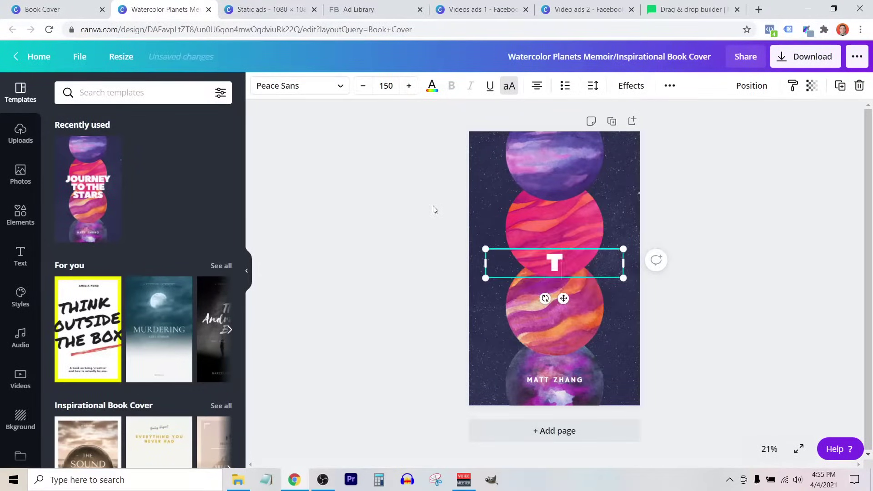
# Colour the TEXT title with the blue document colour.
pyautogui.click(282, 87)
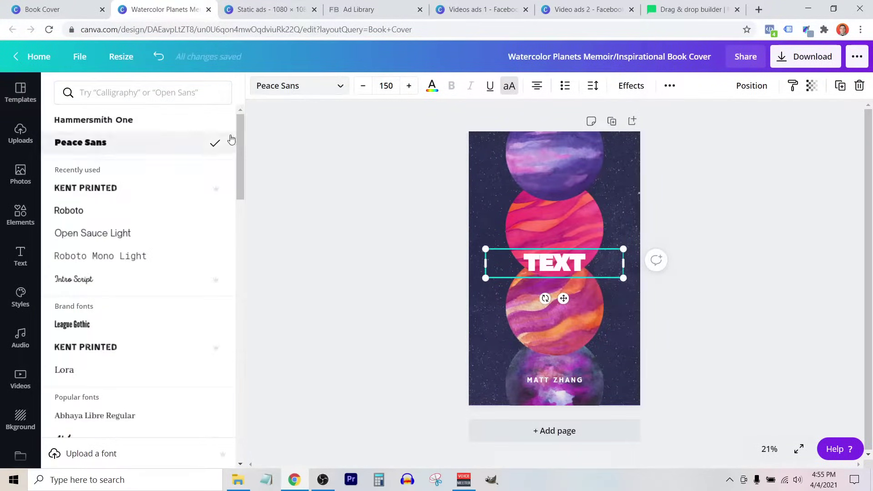
pyautogui.click(432, 85)
pyautogui.click(66, 198)
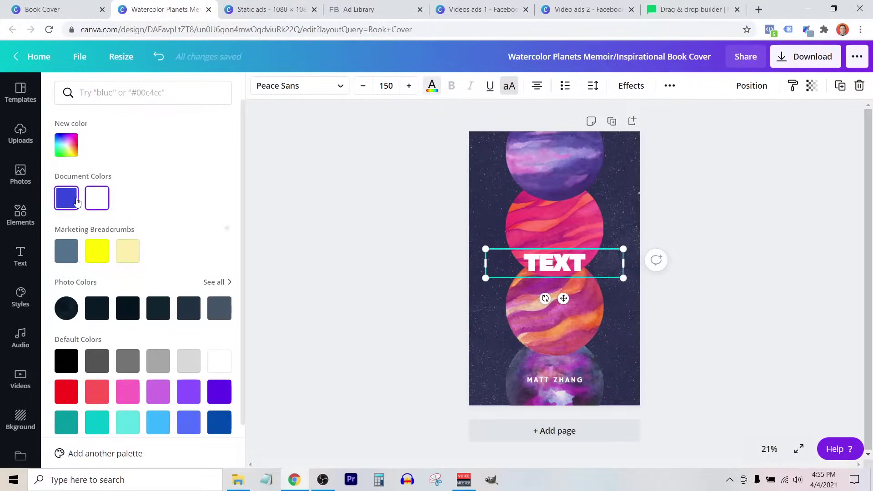
pyautogui.press('Escape')
pyautogui.click(376, 248)
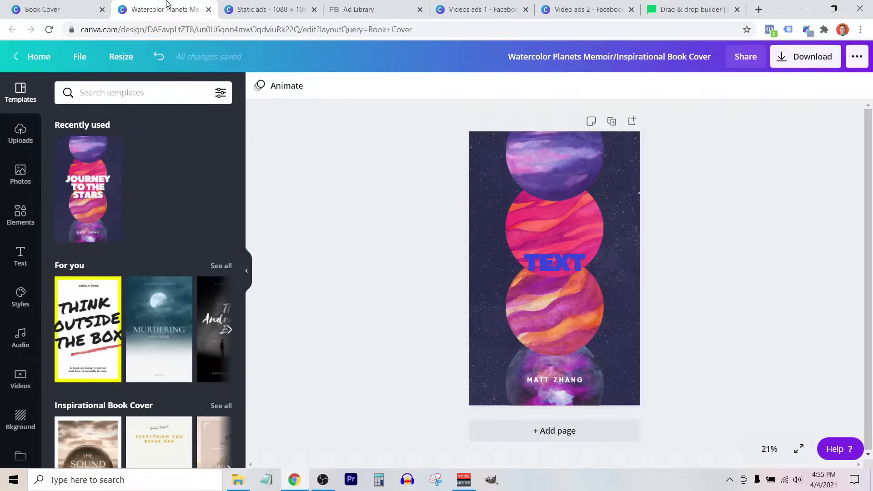
# Close the edited cover and browse the Thriller Book Cover templates.
pyautogui.click(208, 10)
pyautogui.scroll(10, 21, 383)
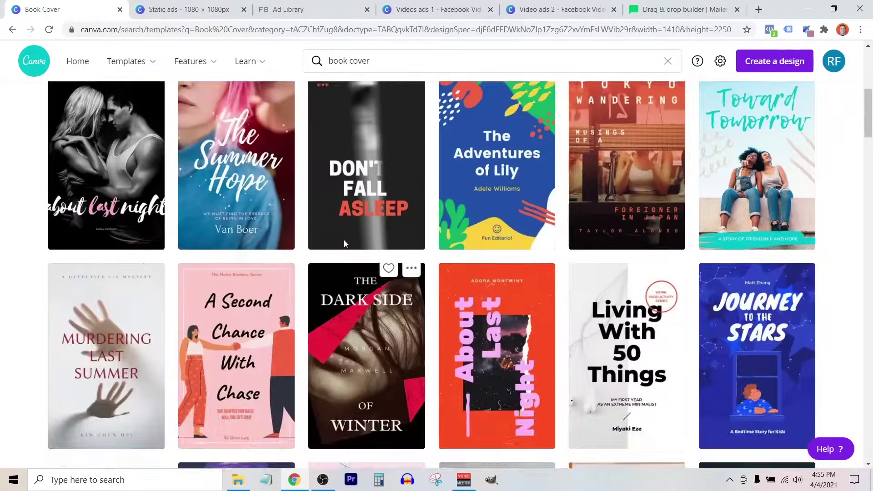
pyautogui.click(383, 58)
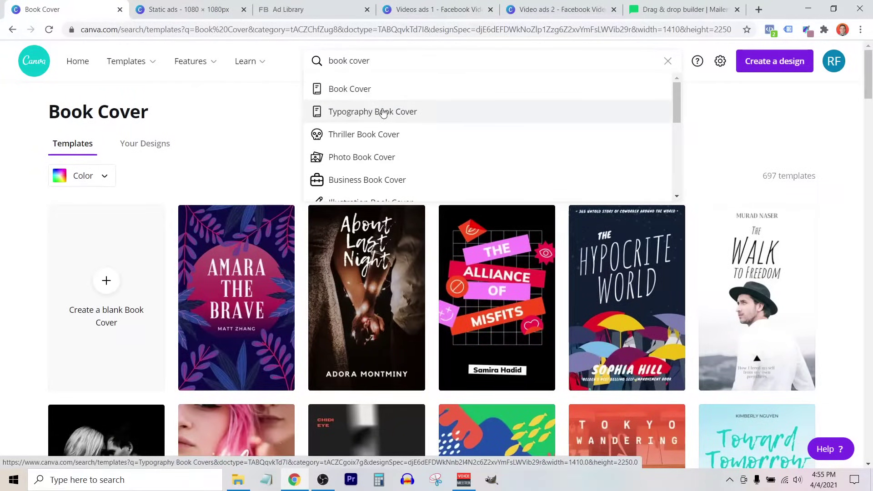
pyautogui.click(383, 135)
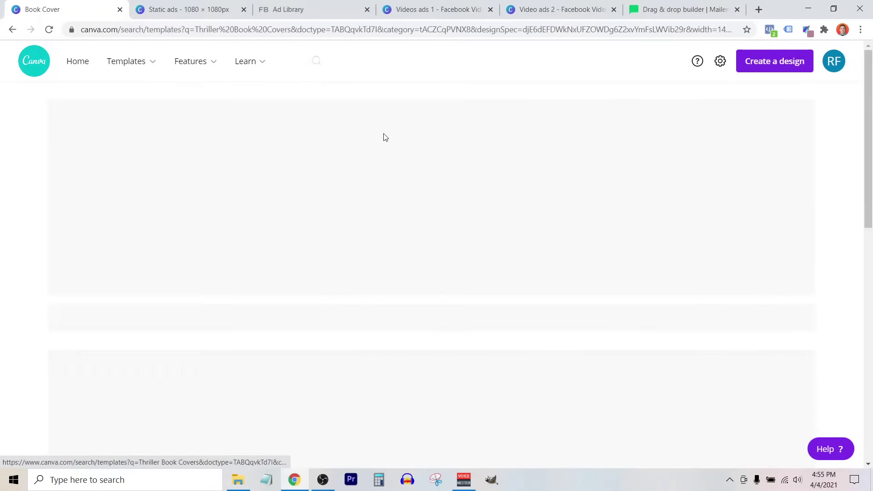
pyautogui.scroll(-1, 286, 243)
pyautogui.scroll(-3, 287, 243)
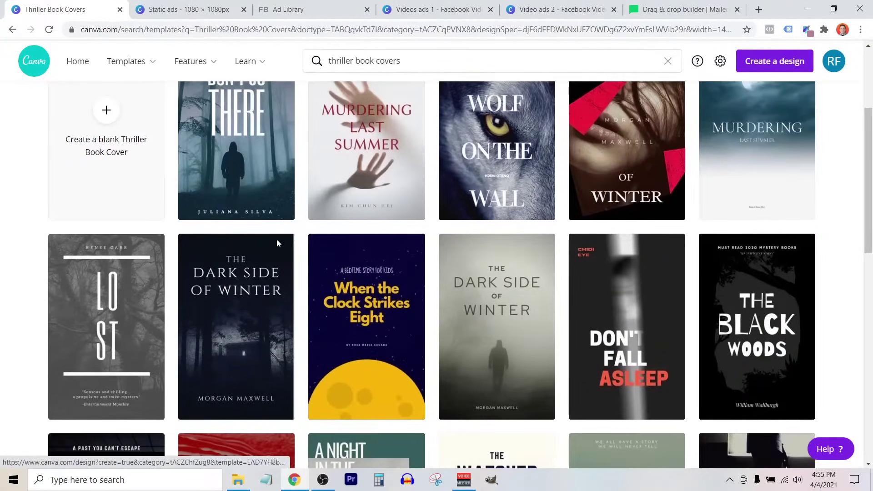
pyautogui.scroll(-6, 277, 238)
pyautogui.scroll(-5, 383, 317)
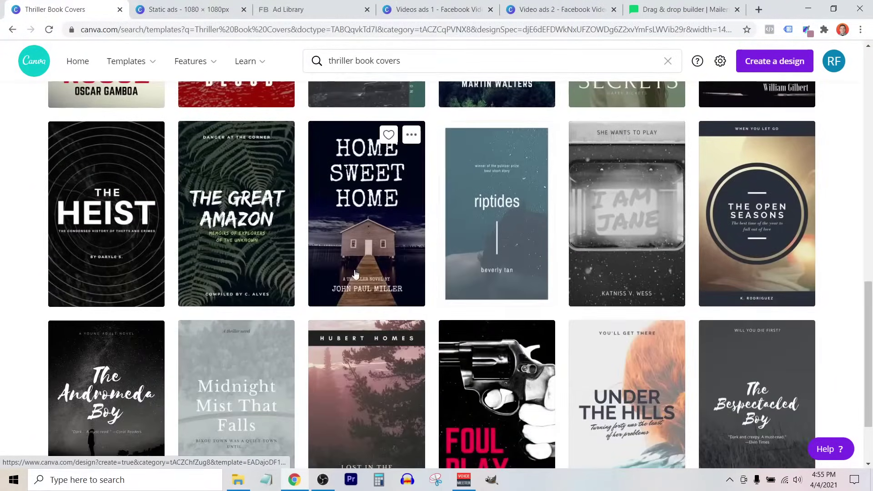
pyautogui.scroll(6, 362, 223)
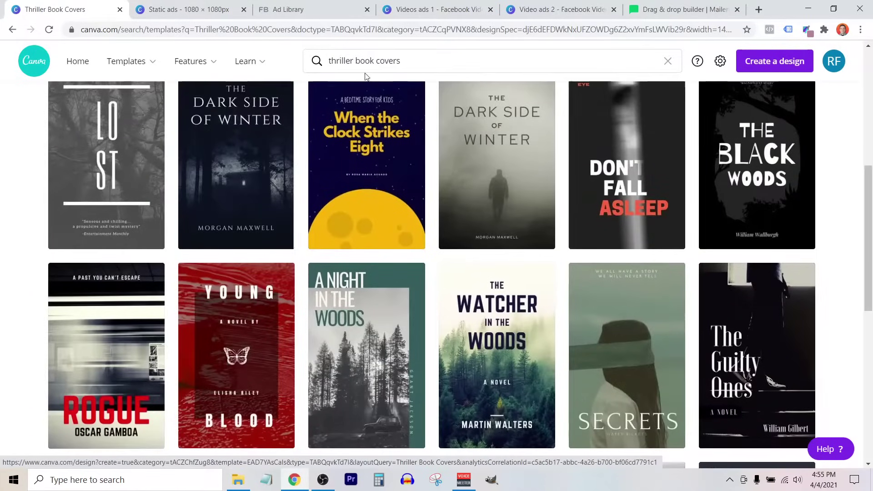
# Drop 'thriller' from the search and browse the Science Fiction Book Cover templates.
pyautogui.moveTo(357, 63); pyautogui.dragTo(319, 62)
pyautogui.press('BackSpace')
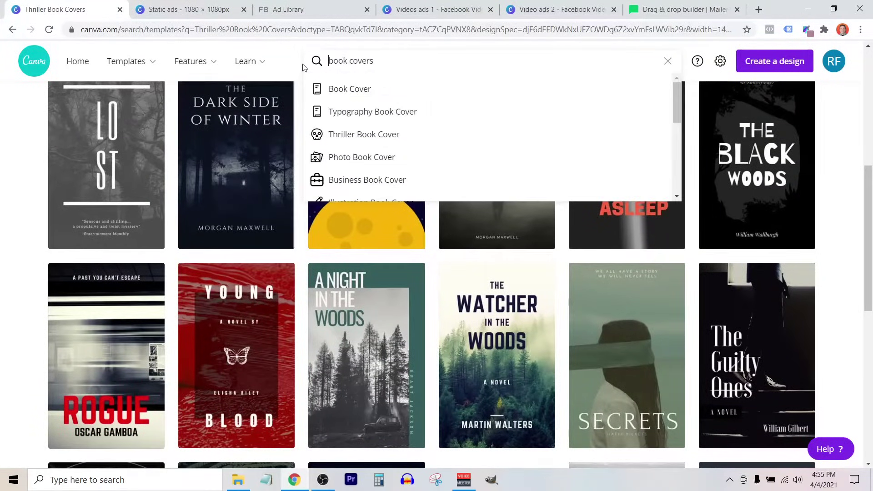
pyautogui.scroll(-1, 372, 111)
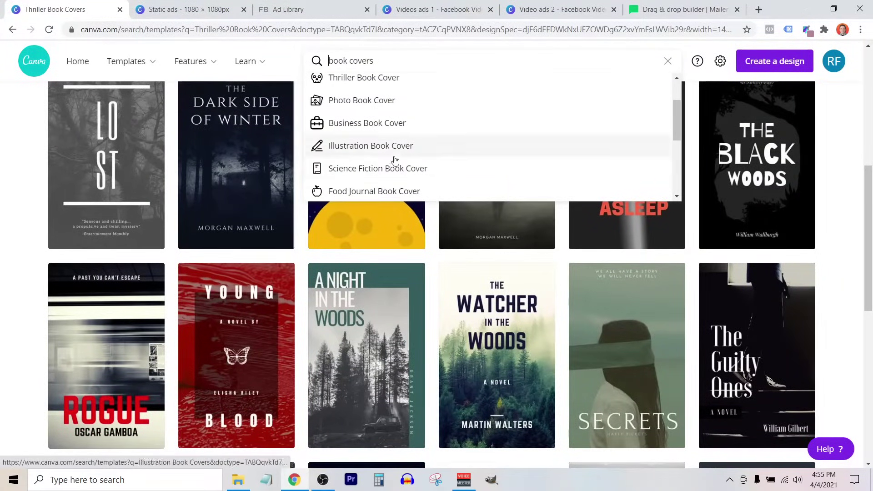
pyautogui.click(392, 167)
pyautogui.scroll(-8, 418, 239)
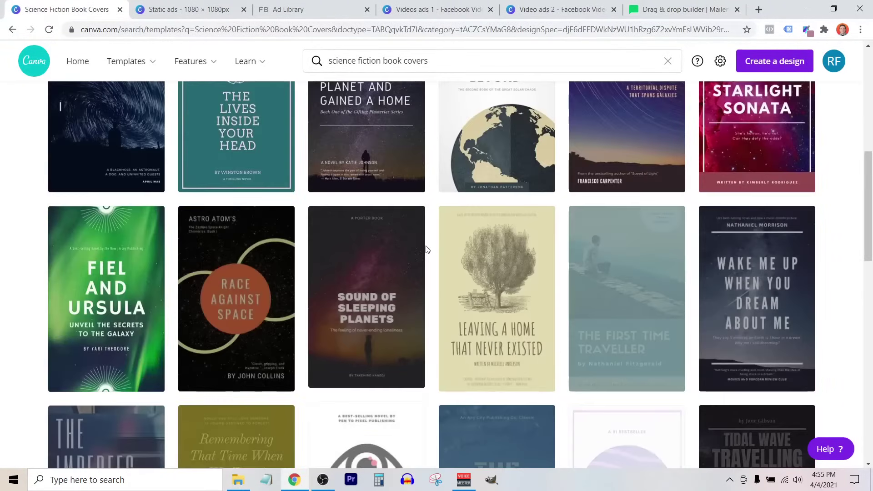
pyautogui.scroll(4, 425, 248)
pyautogui.scroll(-15, 426, 248)
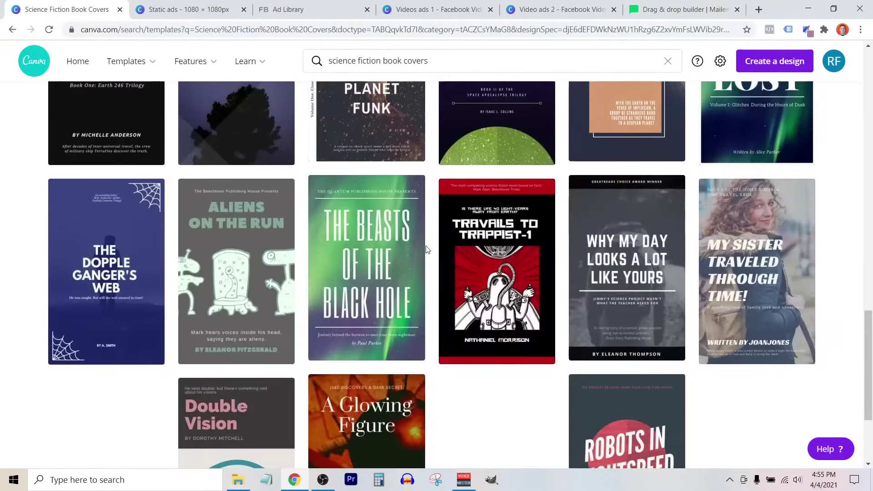
pyautogui.scroll(-3, 427, 249)
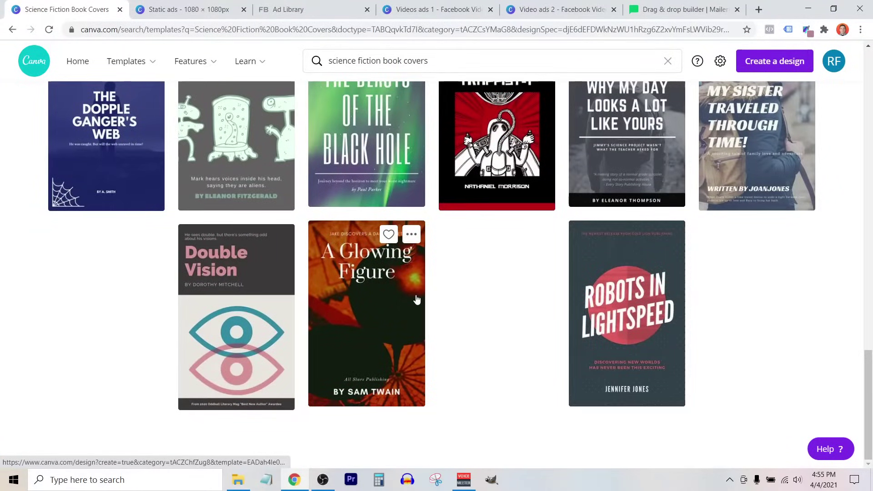
pyautogui.scroll(20, 416, 299)
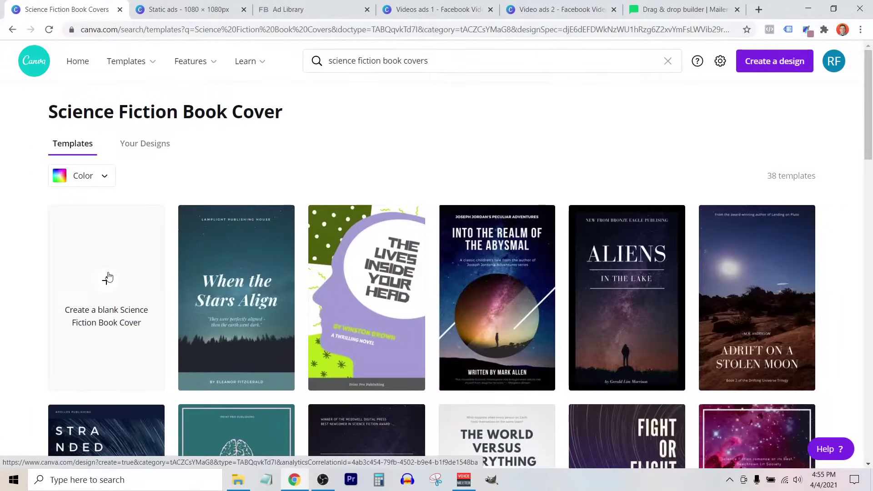
pyautogui.scroll(-6, 335, 286)
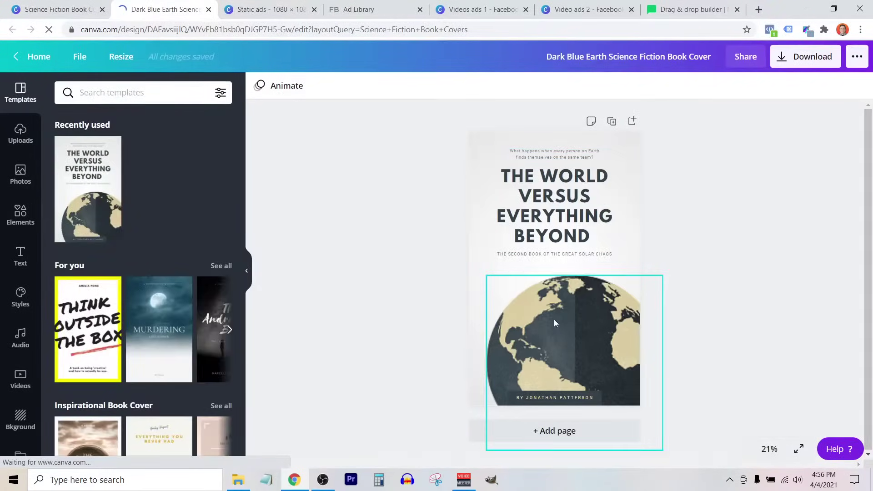
# Make the globe on The World Versus Everything Beyond cover bright yellow, then deselect.
pyautogui.click(295, 86)
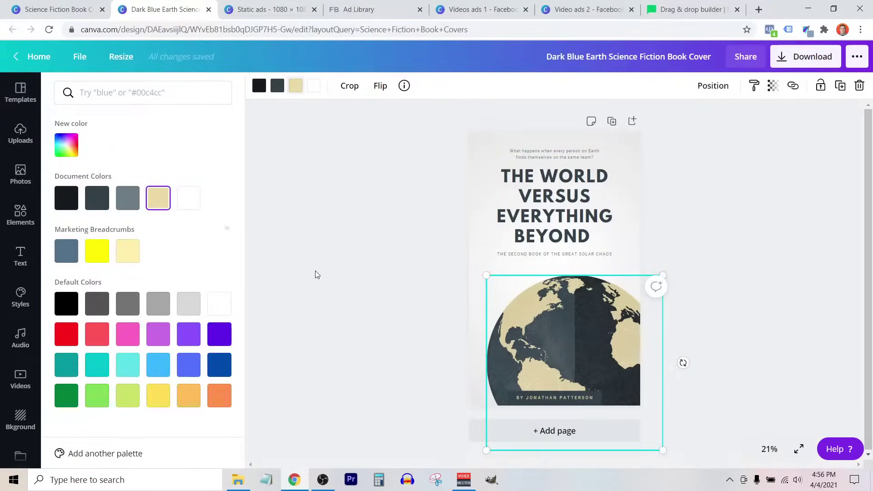
pyautogui.click(94, 249)
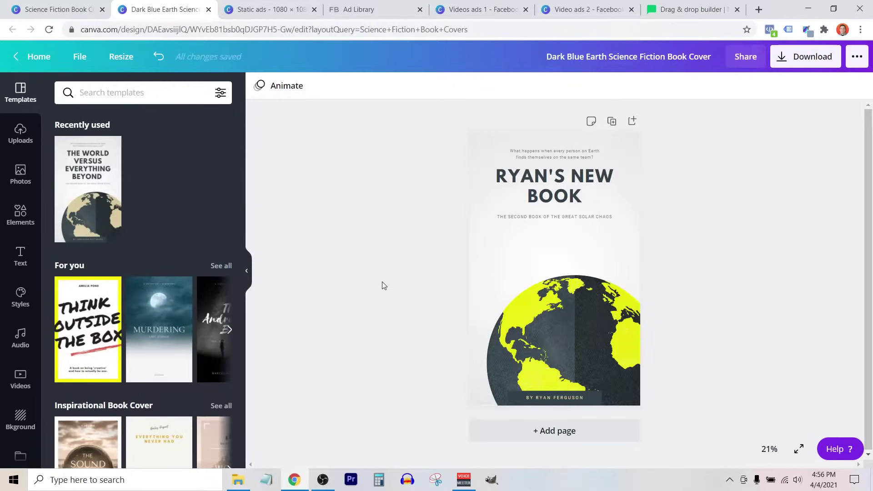
# Download the cover as a 1410 × 2250 px JPG at quality 80.
pyautogui.click(798, 59)
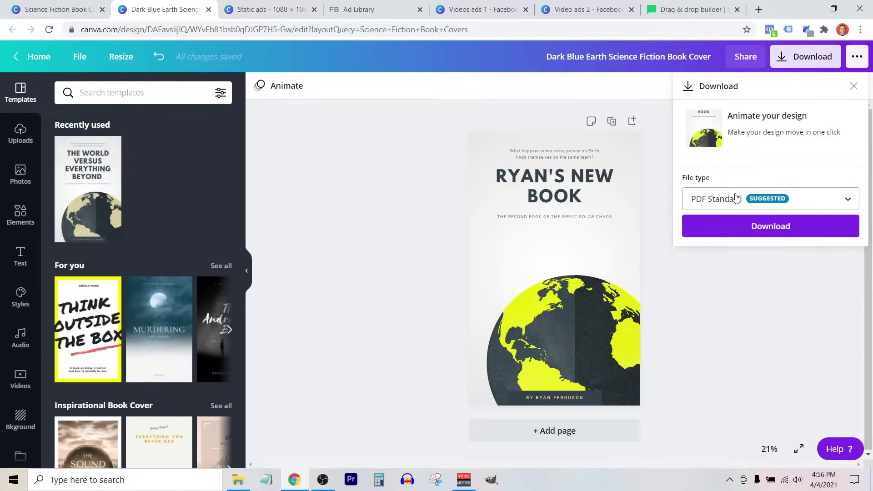
pyautogui.click(735, 198)
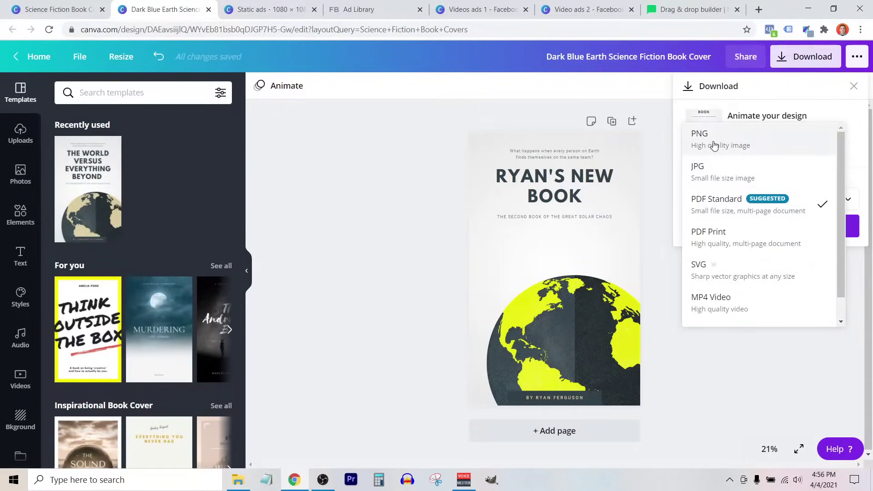
pyautogui.click(716, 180)
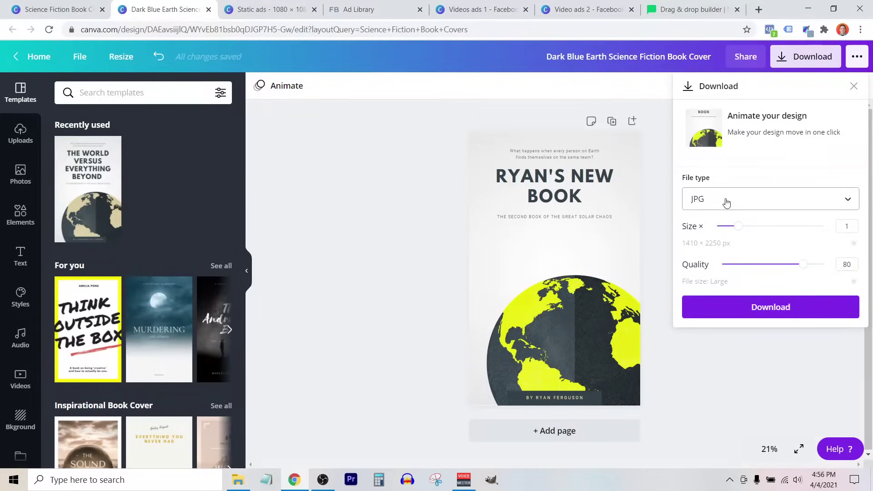
pyautogui.click(710, 308)
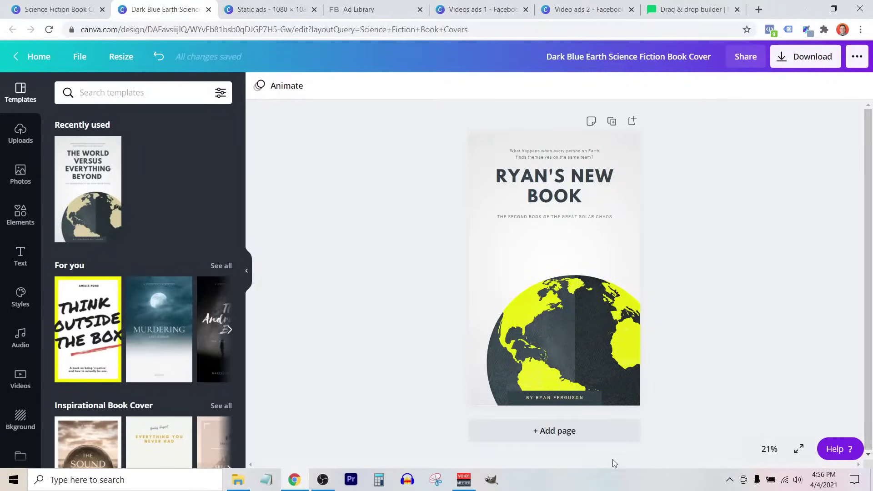
# Add a second page and upload the newest cover JPG from the computer.
pyautogui.click(580, 431)
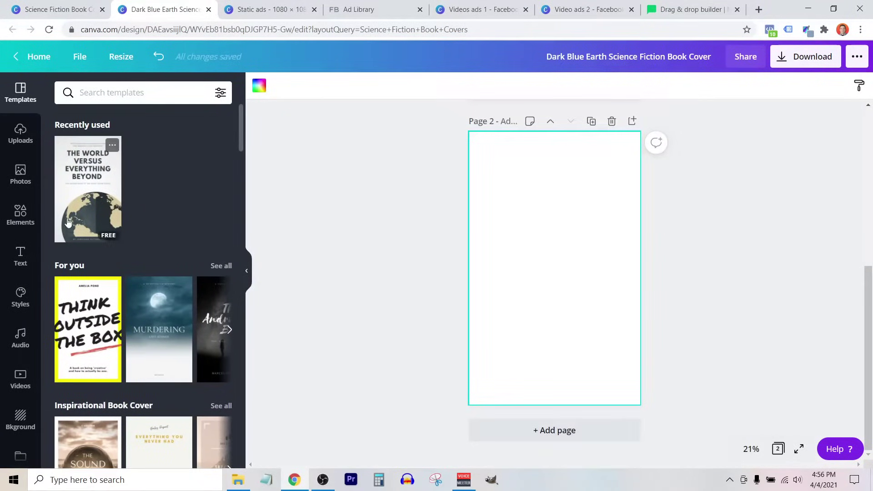
pyautogui.click(18, 143)
pyautogui.click(104, 122)
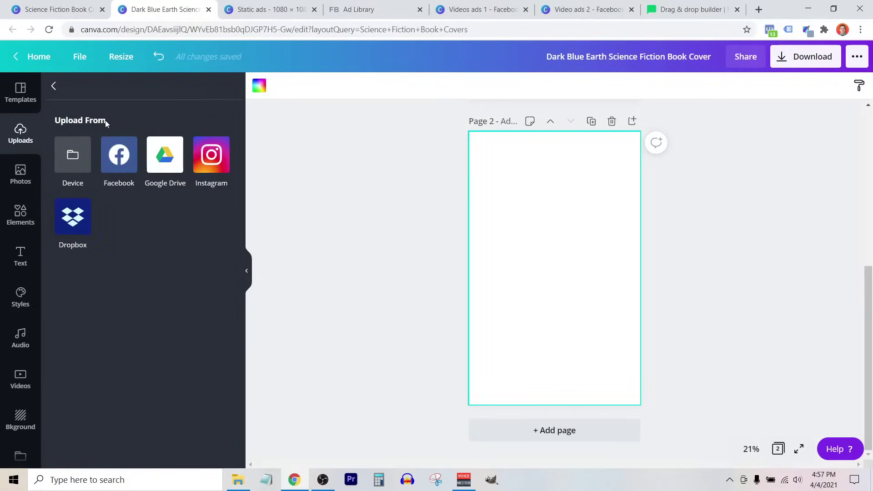
pyautogui.click(74, 166)
pyautogui.click(178, 97)
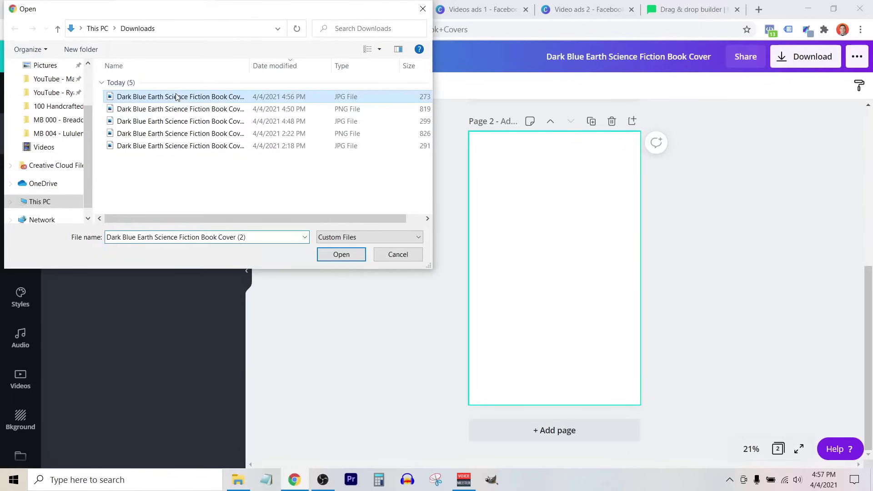
pyautogui.click(328, 254)
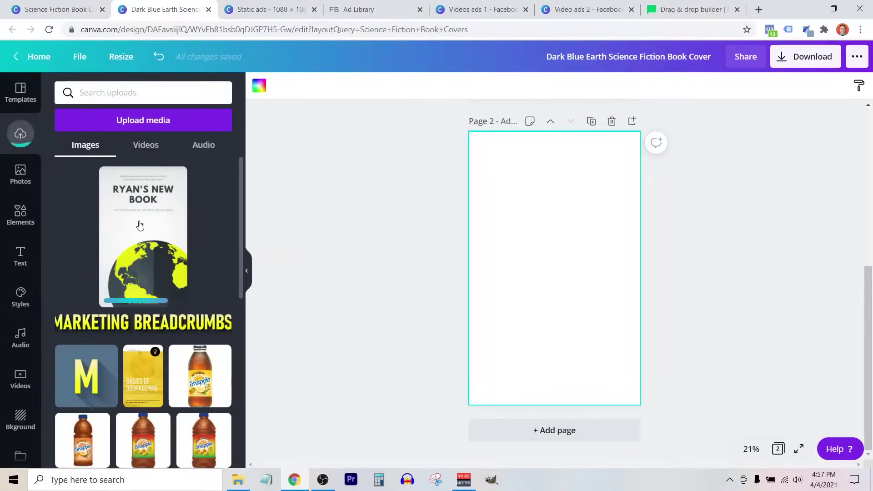
# Place the uploaded cover image onto Page 2.
pyautogui.click(140, 222)
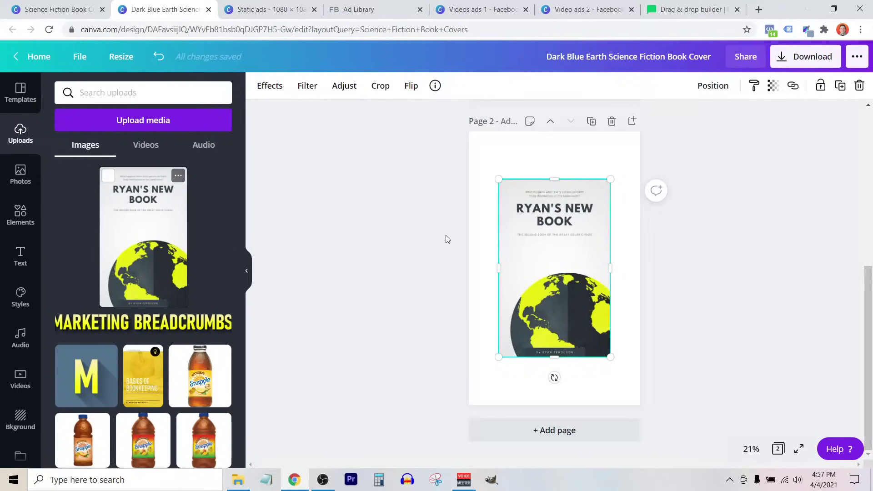
pyautogui.scroll(7, 487, 250)
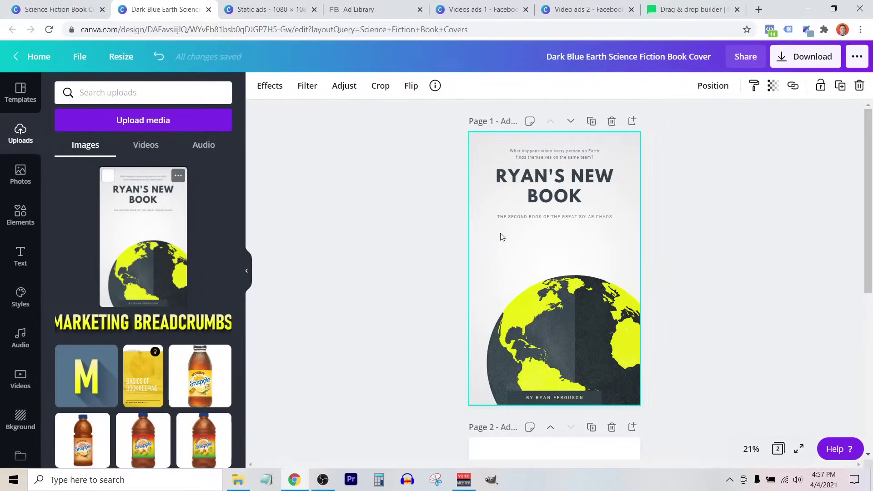
pyautogui.hotkey('ctrl', 'v')
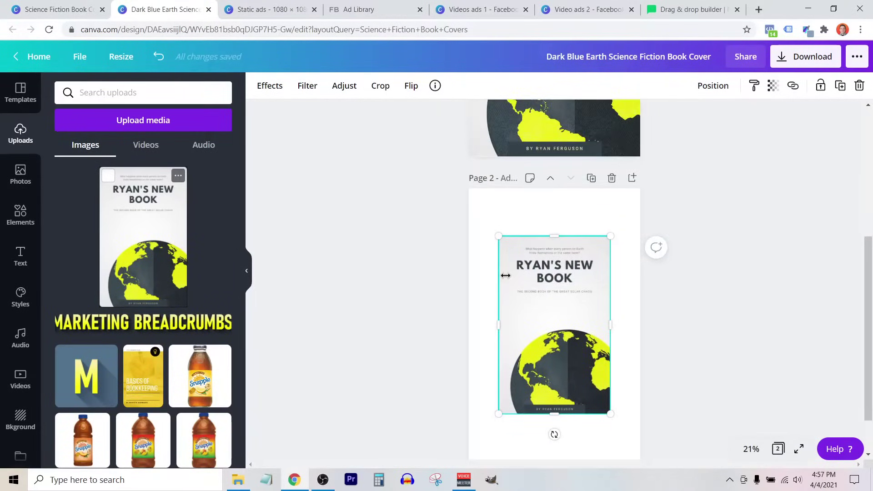
pyautogui.scroll(-1, 576, 208)
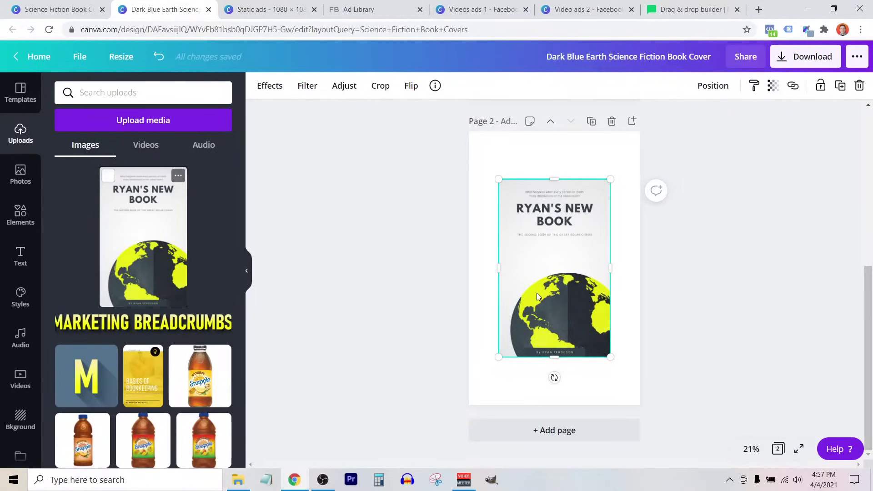
# Apply the Smartmockups Book 4 standing-book effect to the Page 2 cover image.
pyautogui.click(269, 87)
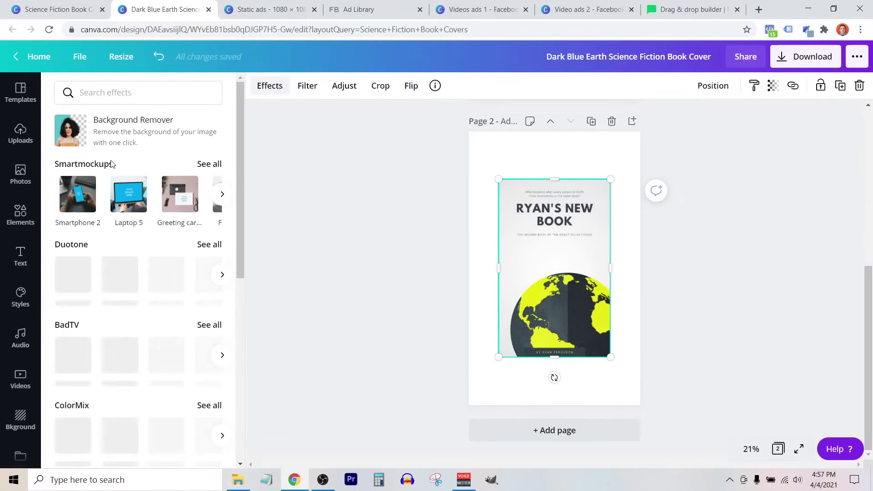
pyautogui.click(202, 167)
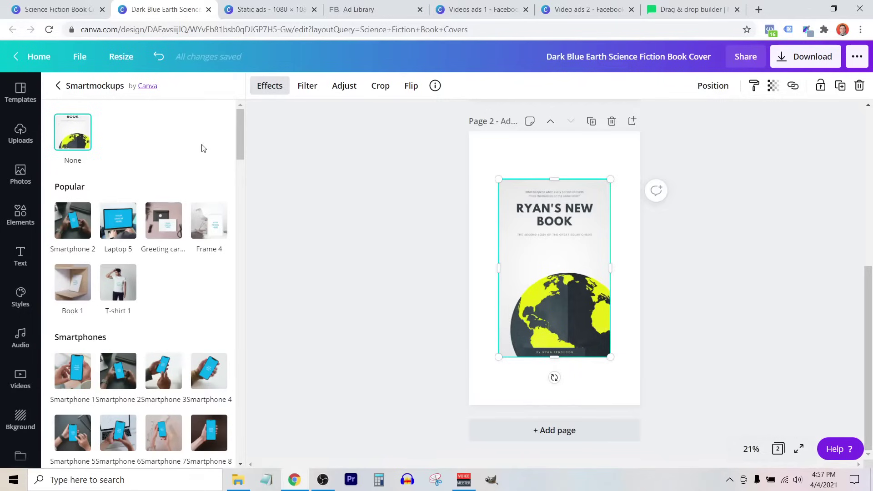
pyautogui.scroll(-10, 203, 148)
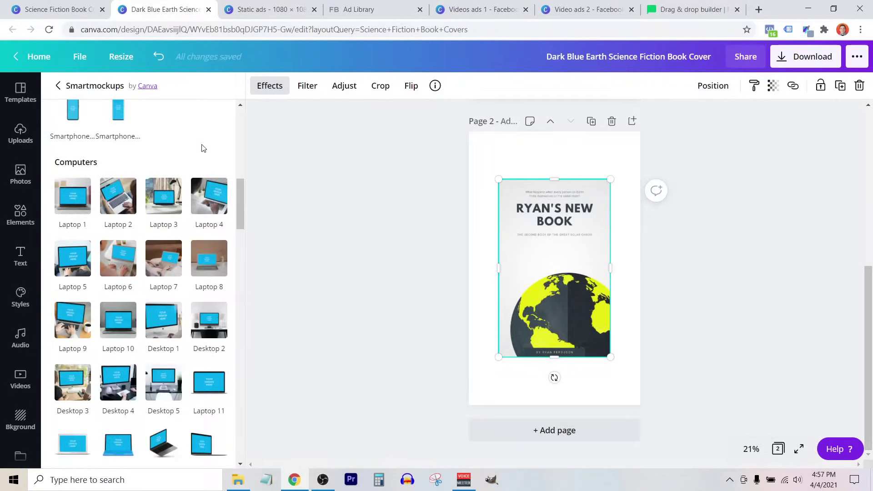
pyautogui.scroll(-10, 203, 149)
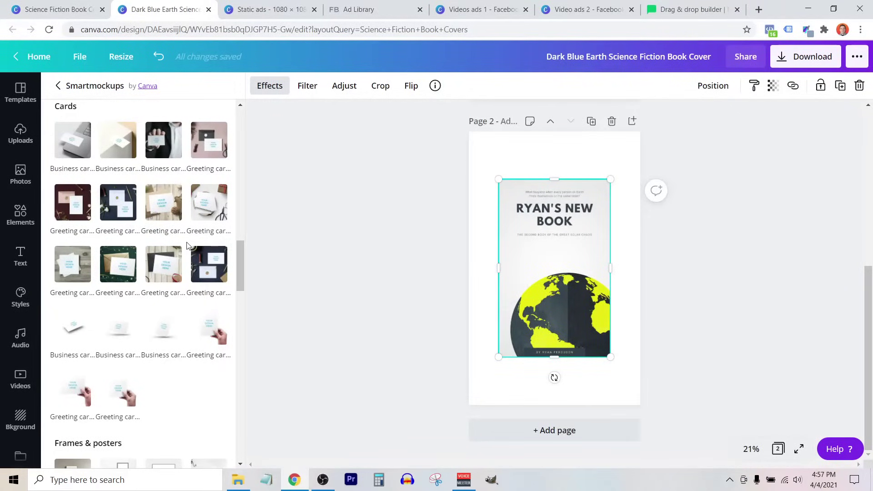
pyautogui.scroll(-10, 190, 222)
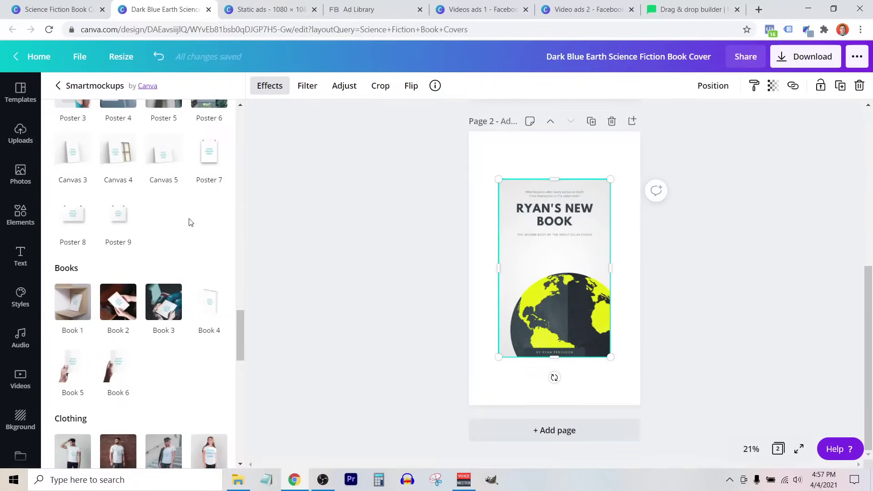
pyautogui.scroll(-3, 190, 221)
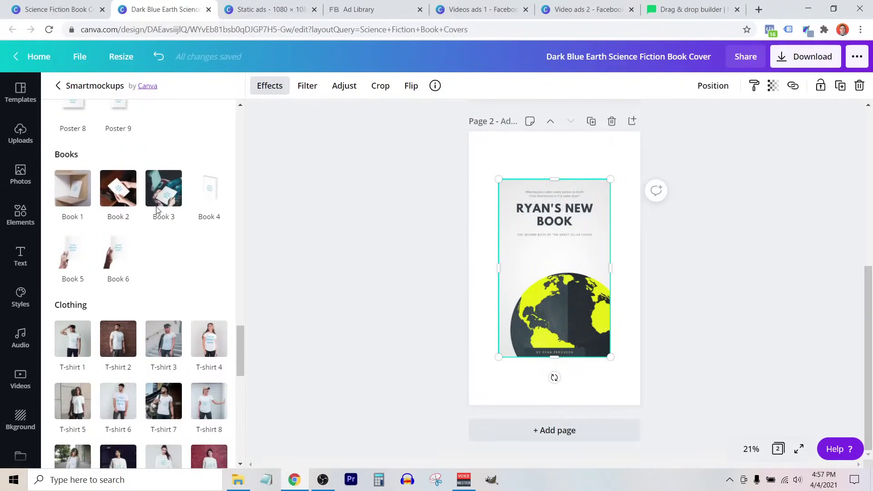
pyautogui.click(218, 194)
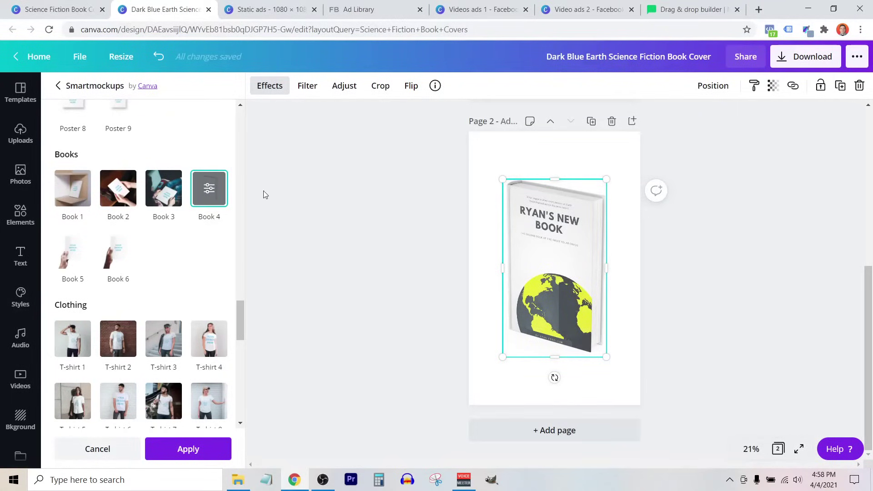
# Try Fit crop on the Book 4 mockup, then custom positioning with the cover at size 33.
pyautogui.click(210, 190)
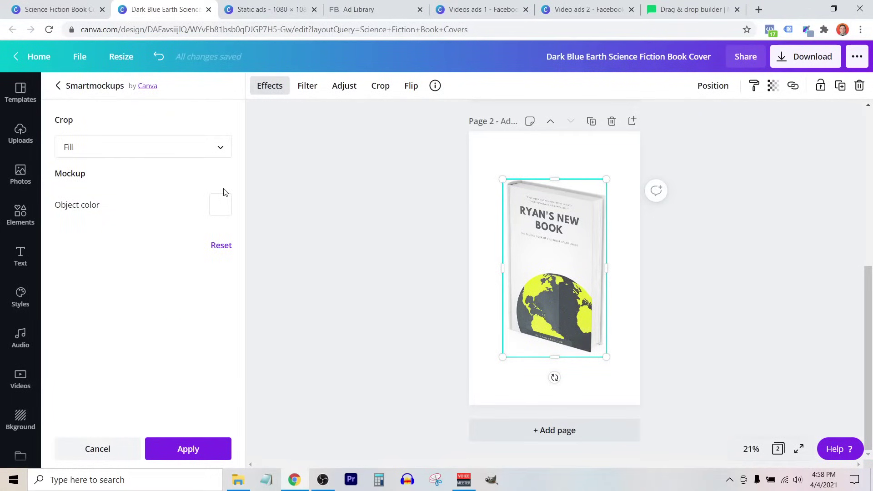
pyautogui.click(152, 157)
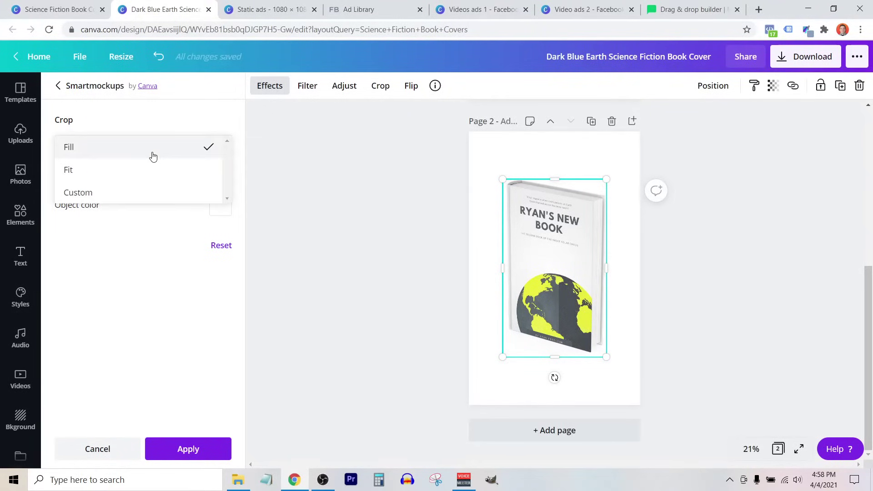
pyautogui.click(101, 177)
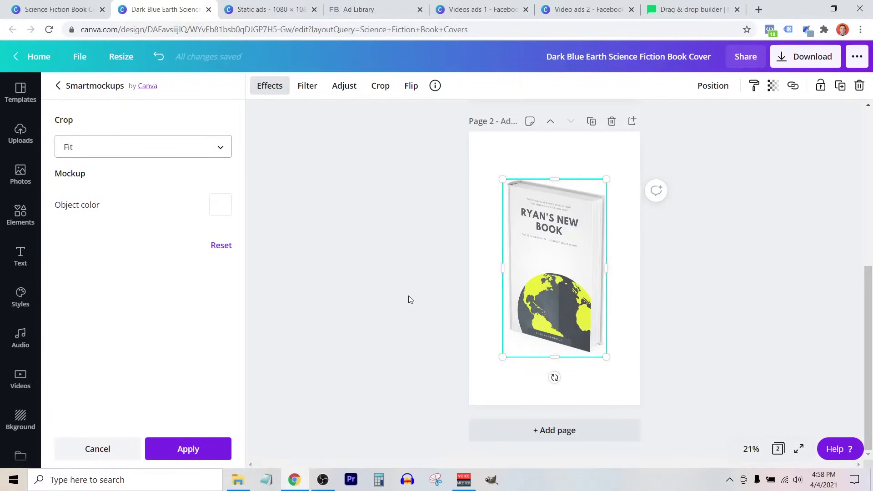
pyautogui.click(115, 149)
pyautogui.click(85, 175)
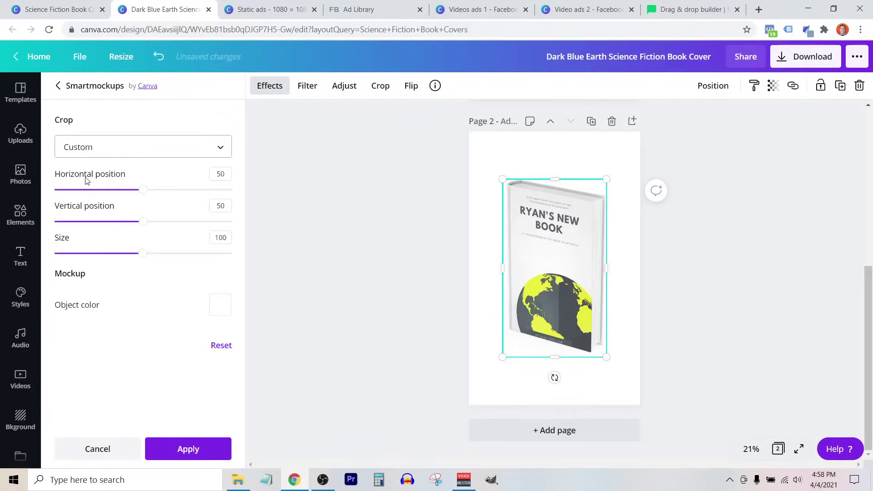
pyautogui.moveTo(137, 259); pyautogui.dragTo(82, 253)
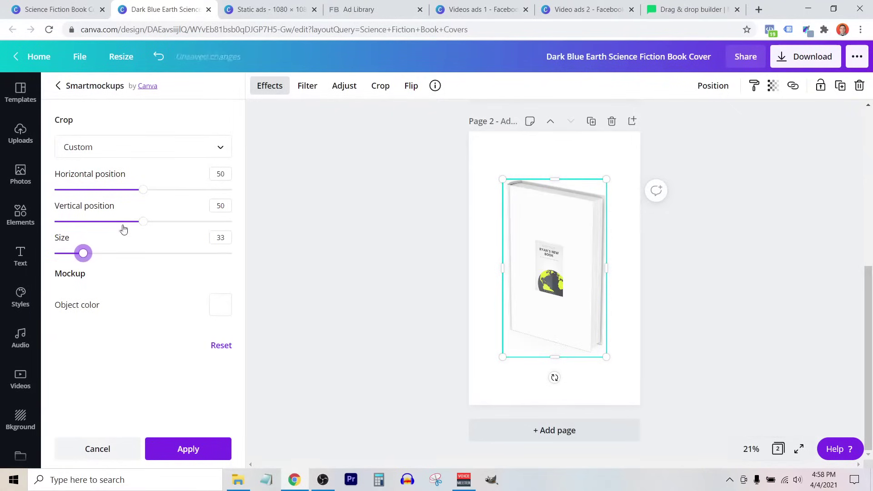
pyautogui.moveTo(141, 221); pyautogui.dragTo(169, 189)
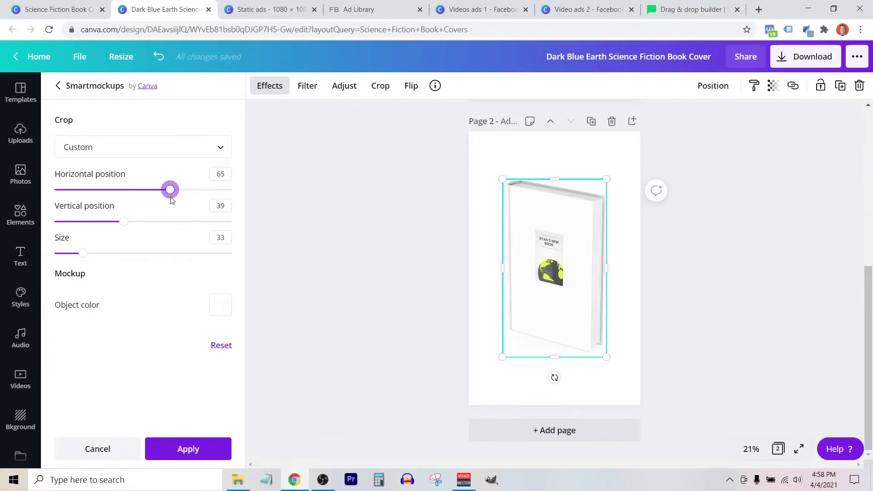
# Try yellow for the book mockup, return it to white, and set the crop back to Fit.
pyautogui.click(222, 307)
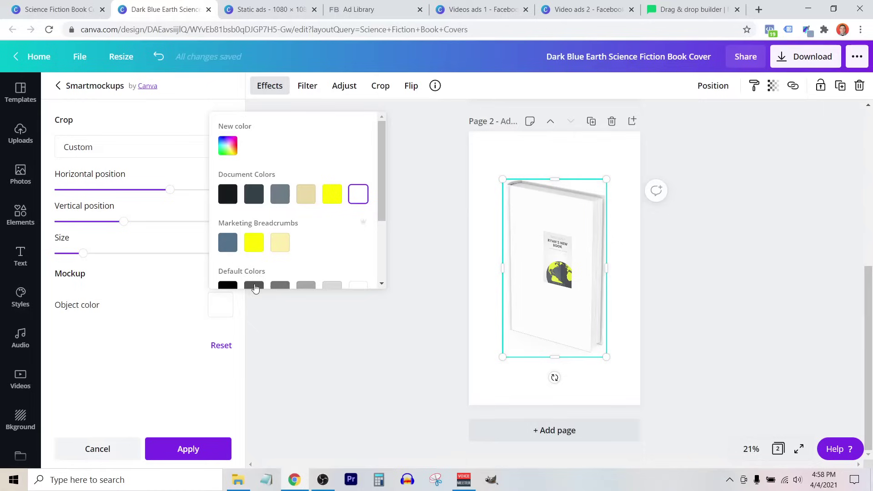
pyautogui.click(258, 242)
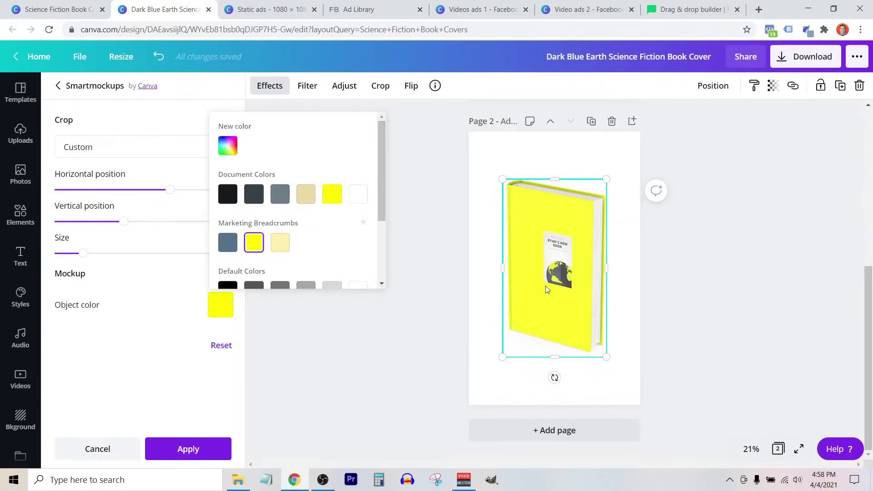
pyautogui.click(358, 195)
pyautogui.click(92, 150)
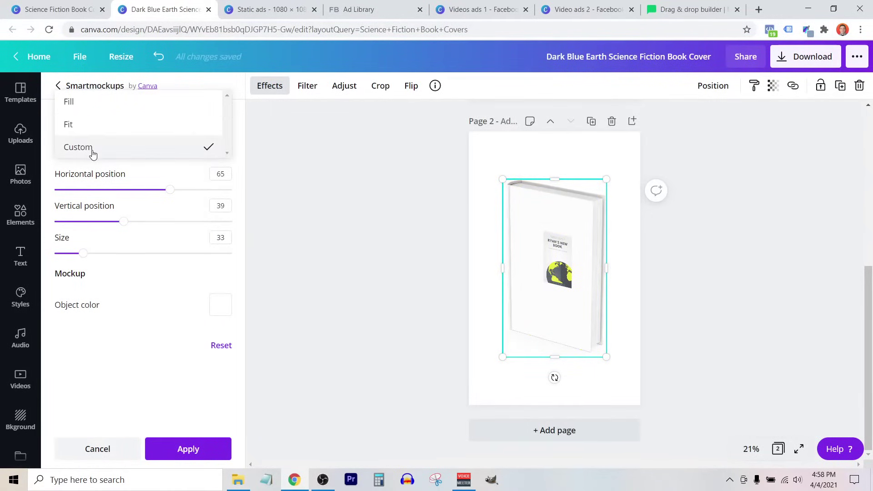
pyautogui.click(86, 122)
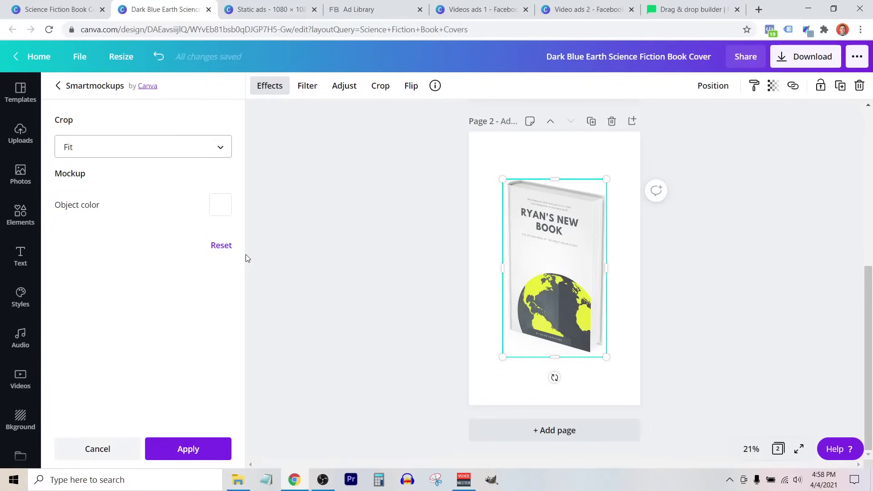
# Apply the mockup settings and select the whole of Page 2.
pyautogui.click(185, 449)
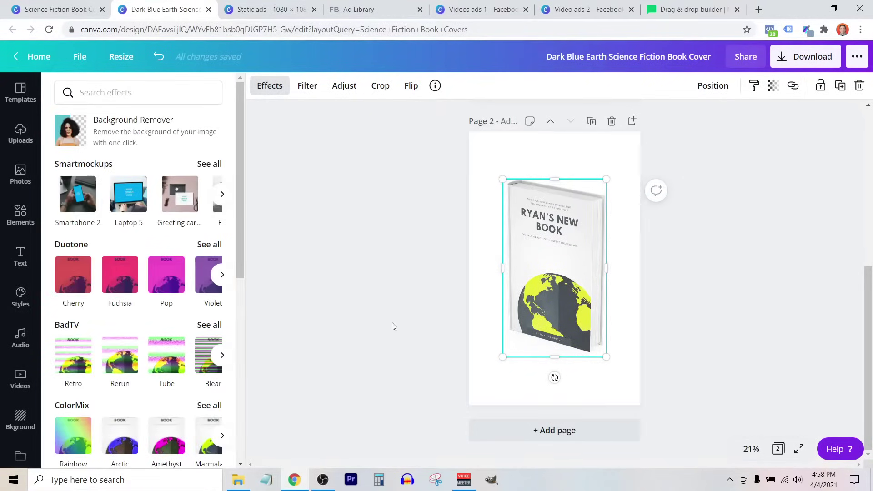
pyautogui.press('Escape')
pyautogui.click(481, 379)
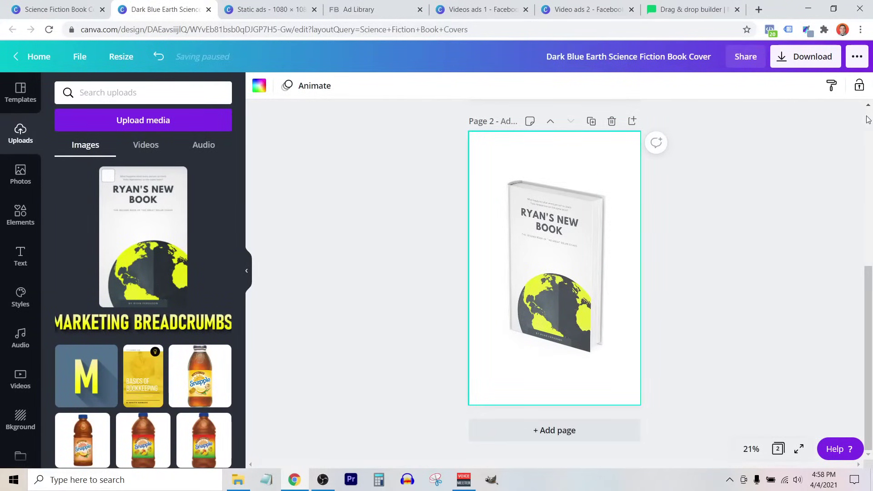
# Download only Page 2 as a PNG with a transparent background.
pyautogui.click(818, 64)
pyautogui.click(745, 197)
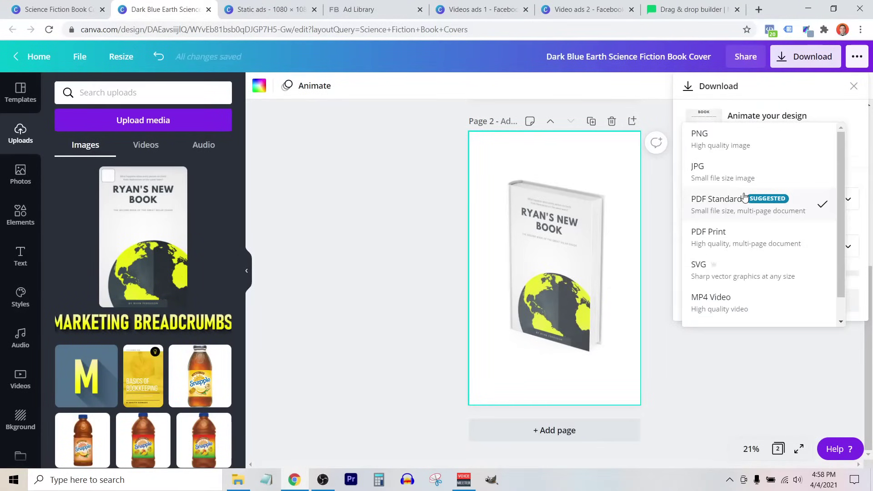
pyautogui.click(730, 143)
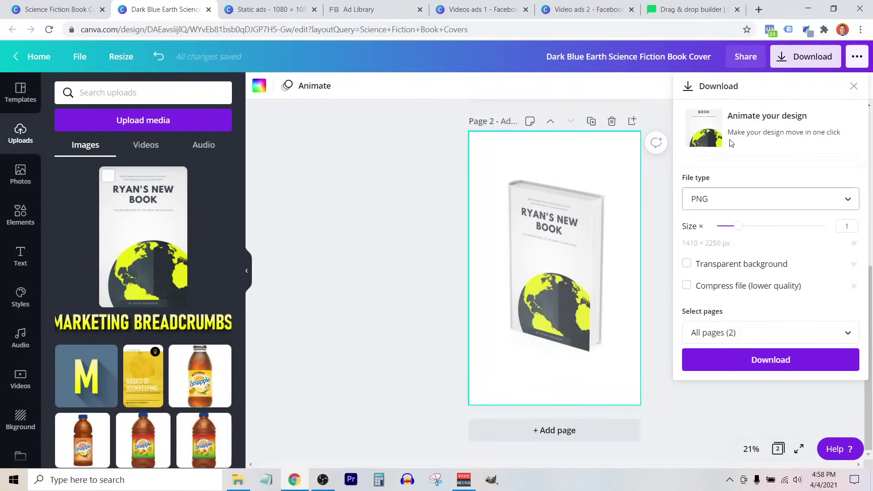
pyautogui.click(686, 263)
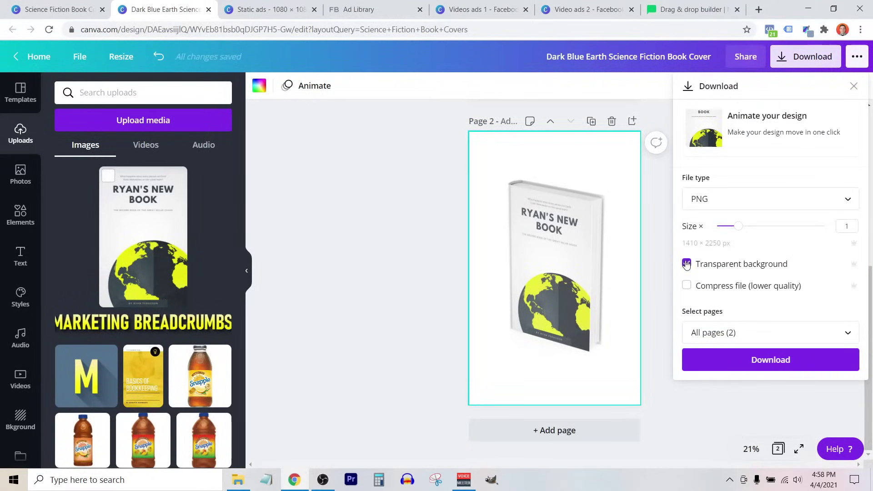
pyautogui.click(727, 333)
pyautogui.click(746, 252)
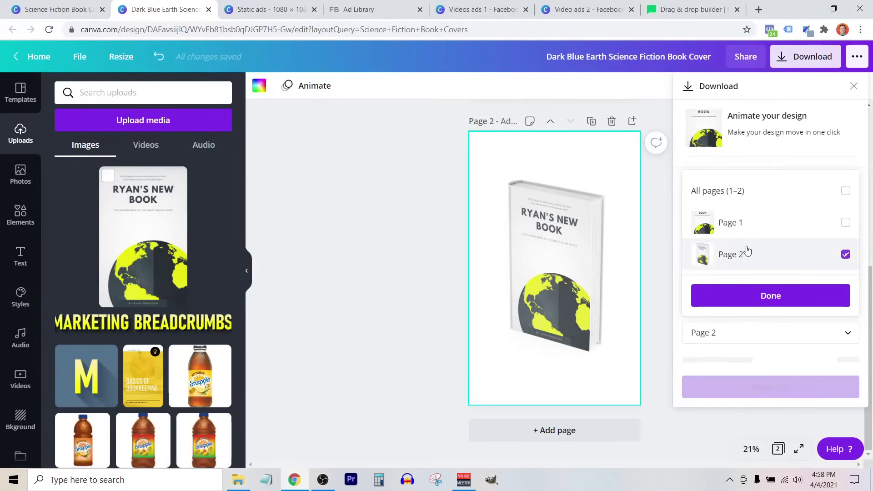
pyautogui.click(771, 295)
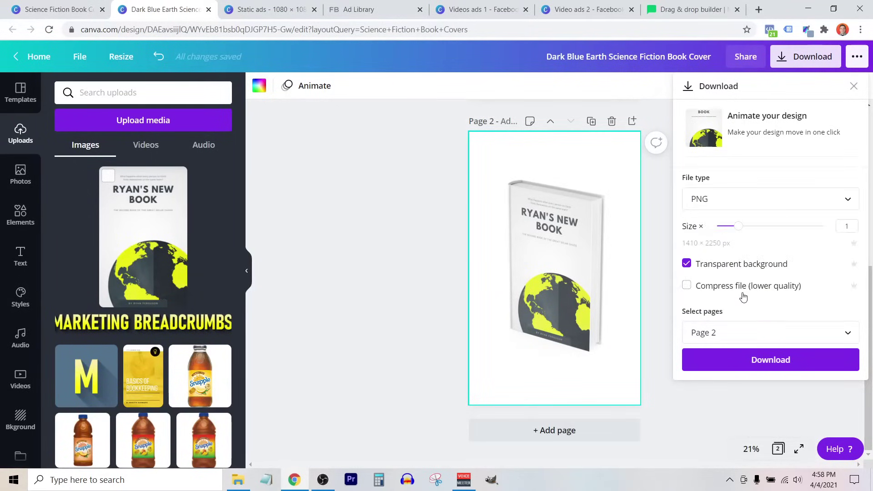
pyautogui.click(771, 360)
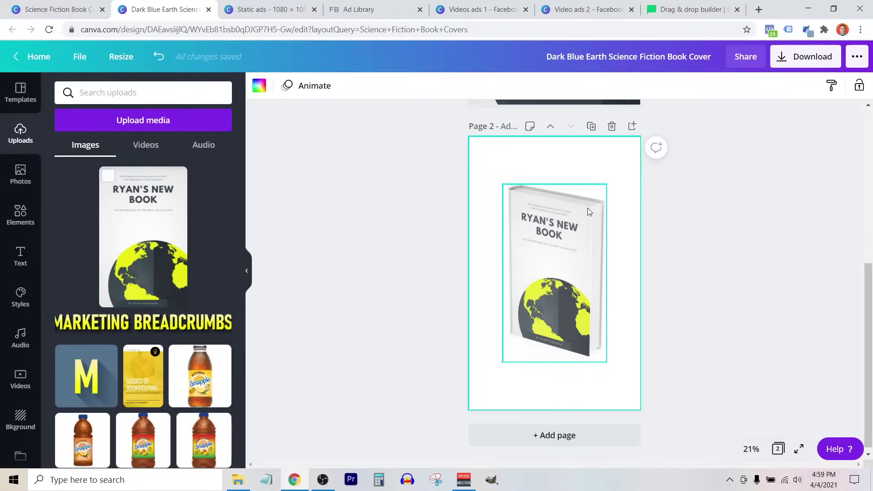
# Swap the MailerLite landing page's hero image for the 3D book mockup, then return to Canva.
pyautogui.click(689, 9)
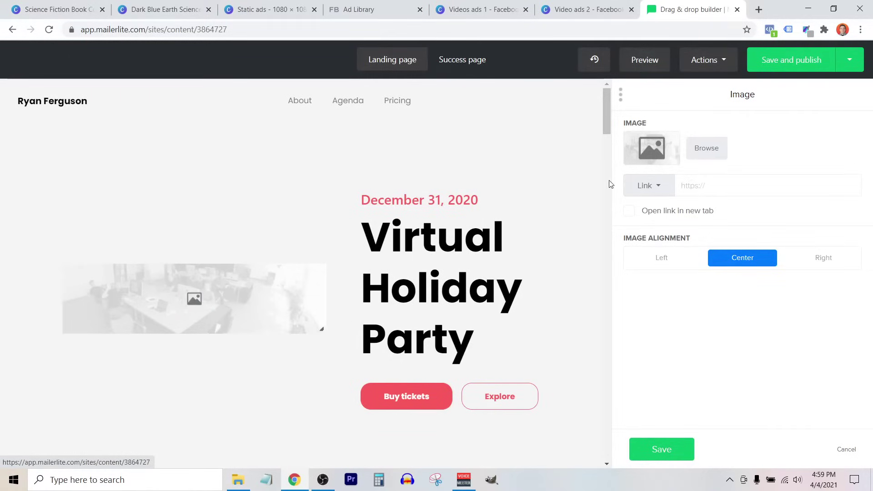
pyautogui.click(717, 151)
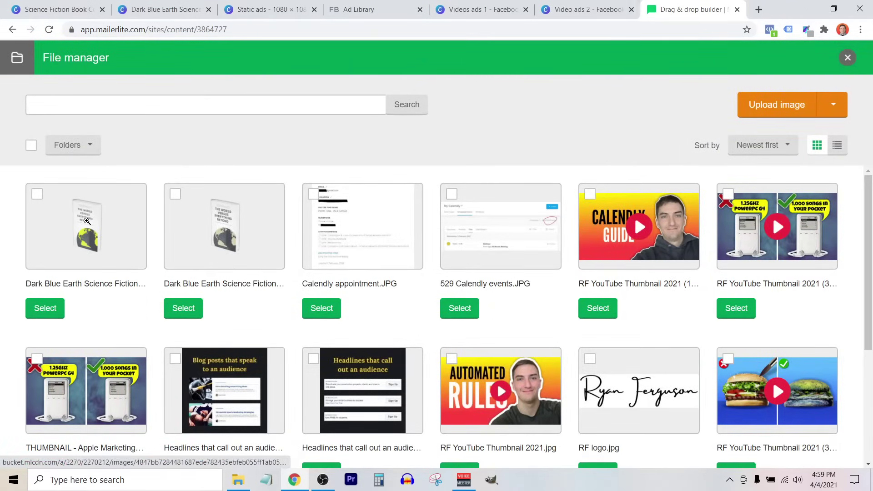
pyautogui.click(94, 214)
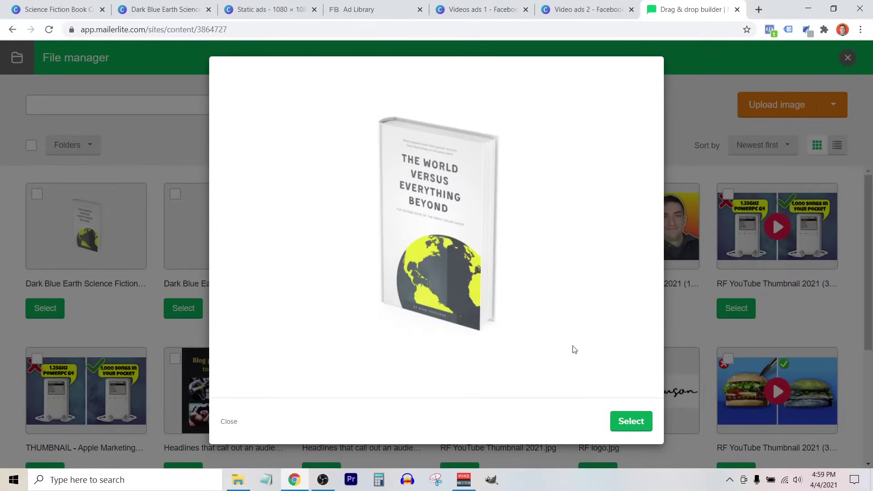
pyautogui.click(631, 420)
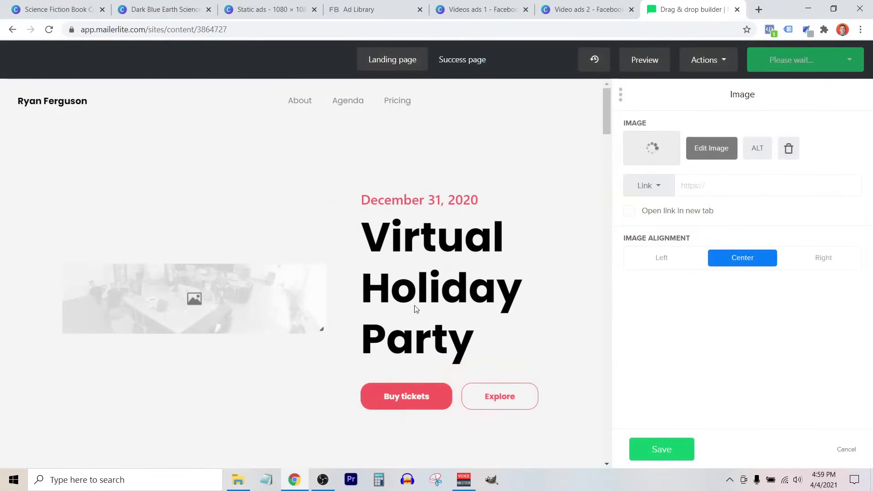
pyautogui.scroll(-4, 343, 320)
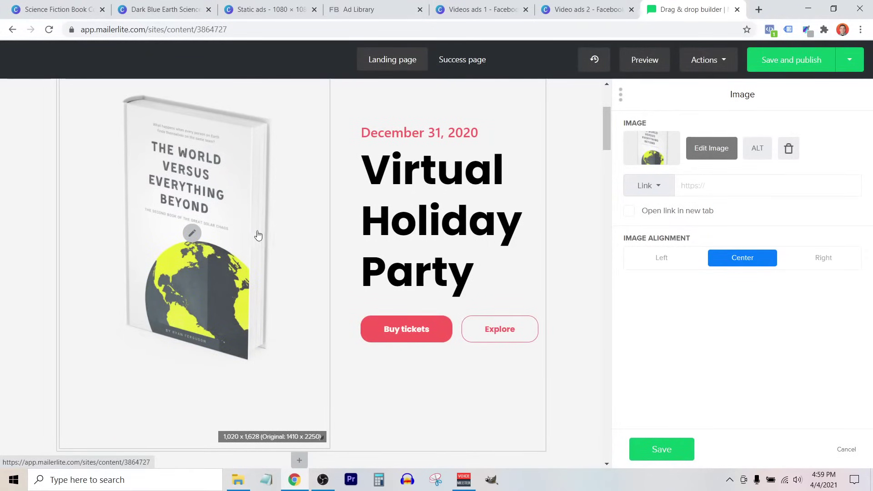
pyautogui.hotkey('ctrl', '2')
pyautogui.scroll(-1, 406, 256)
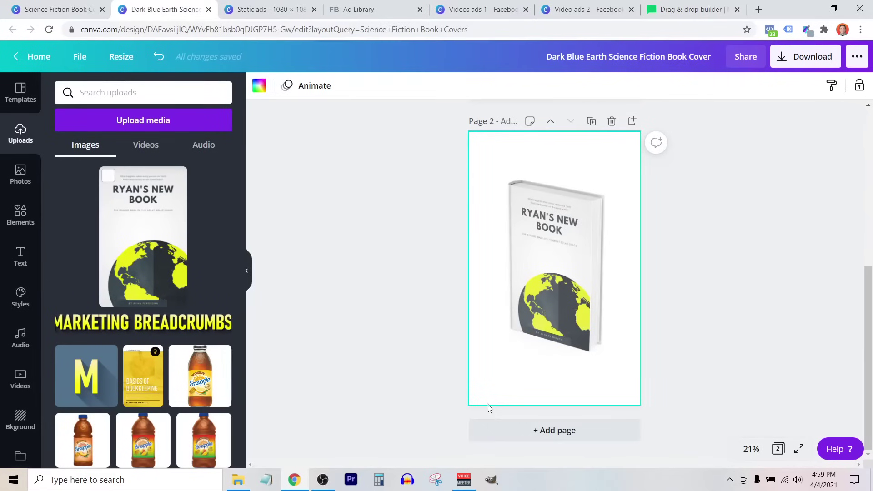
# Add a new page 3, place the book cover on it, and apply the hand-held Book 6 Smartmockup.
pyautogui.click(524, 436)
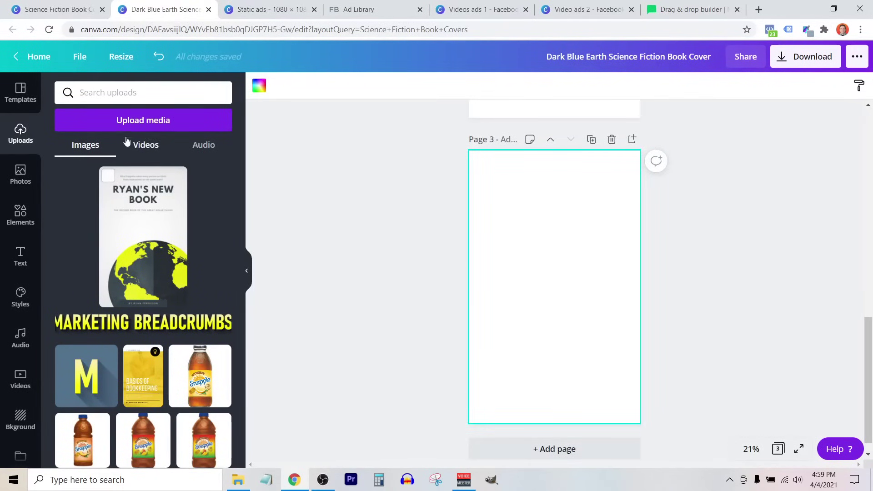
pyautogui.click(154, 225)
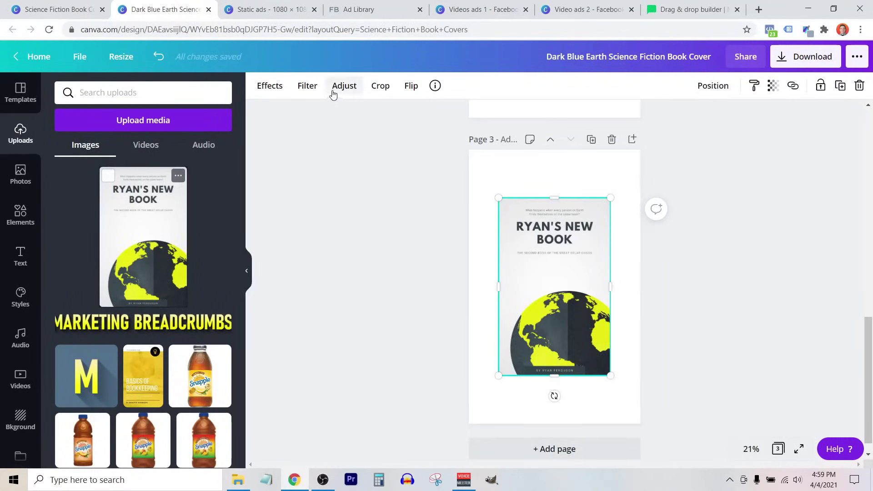
pyautogui.click(268, 87)
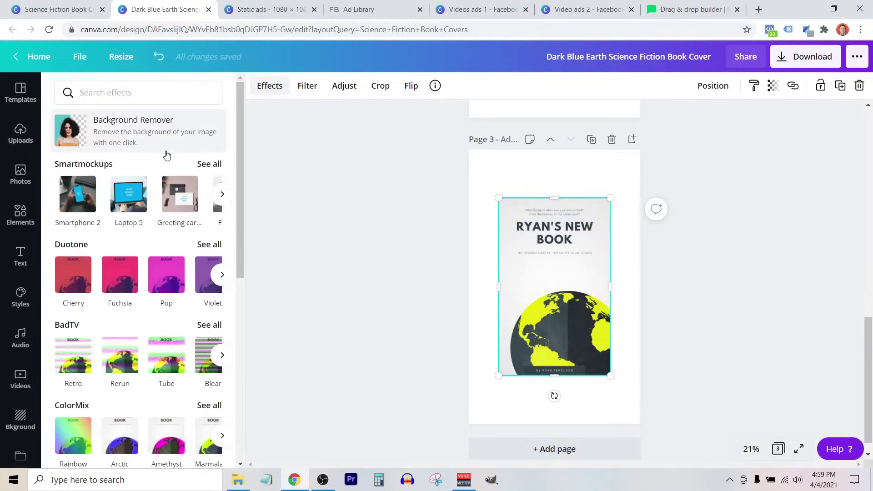
pyautogui.click(203, 164)
pyautogui.scroll(-20, 134, 204)
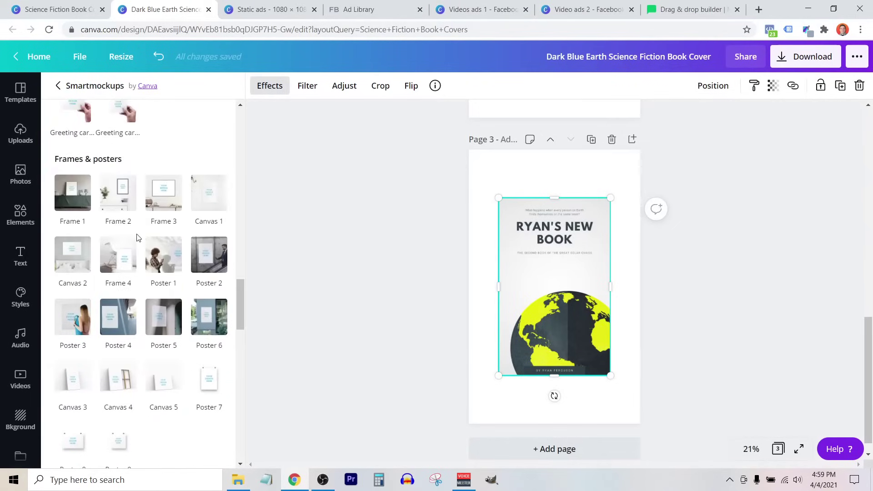
pyautogui.scroll(5, 137, 238)
pyautogui.scroll(-3, 137, 238)
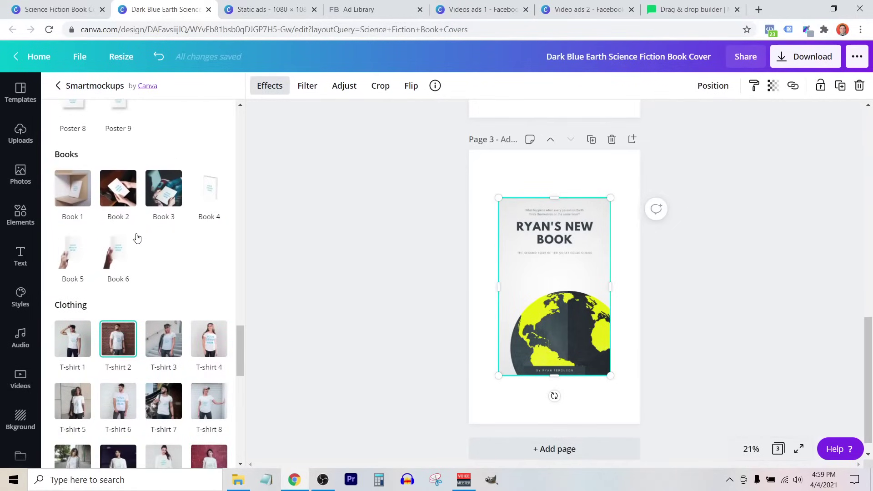
pyautogui.click(118, 250)
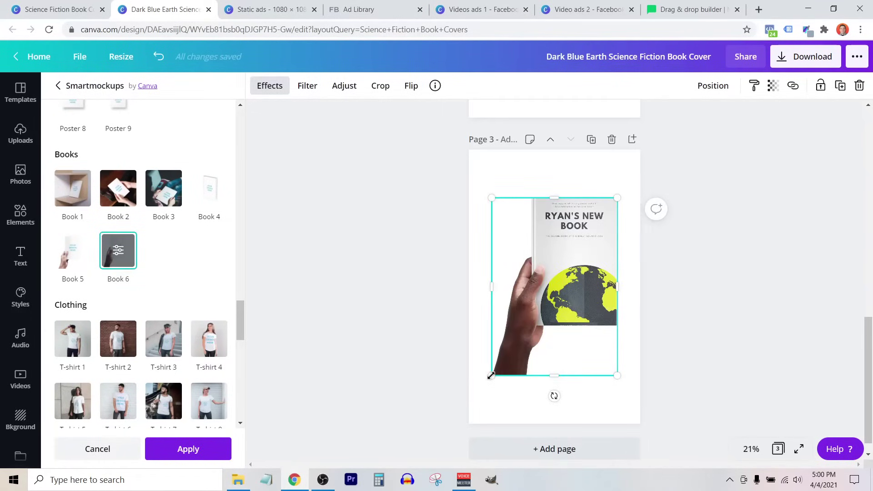
# Enlarge the Book 6 mockup to span the page, set its crop to Fit, and apply it.
pyautogui.moveTo(490, 376); pyautogui.dragTo(470, 429)
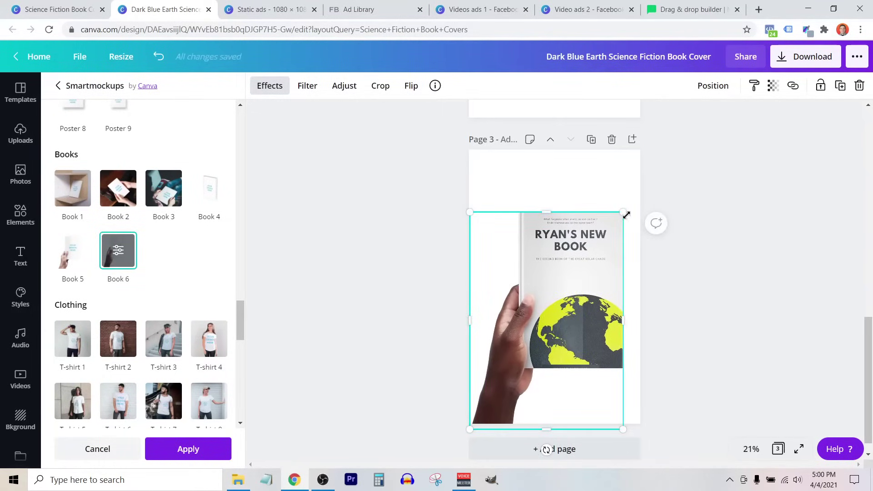
pyautogui.moveTo(623, 212); pyautogui.dragTo(630, 203)
pyautogui.click(120, 253)
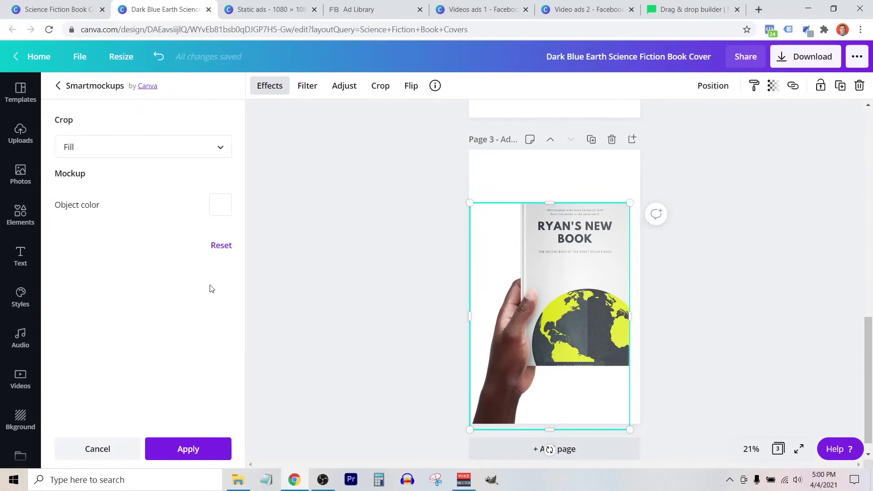
pyautogui.click(96, 155)
pyautogui.click(90, 169)
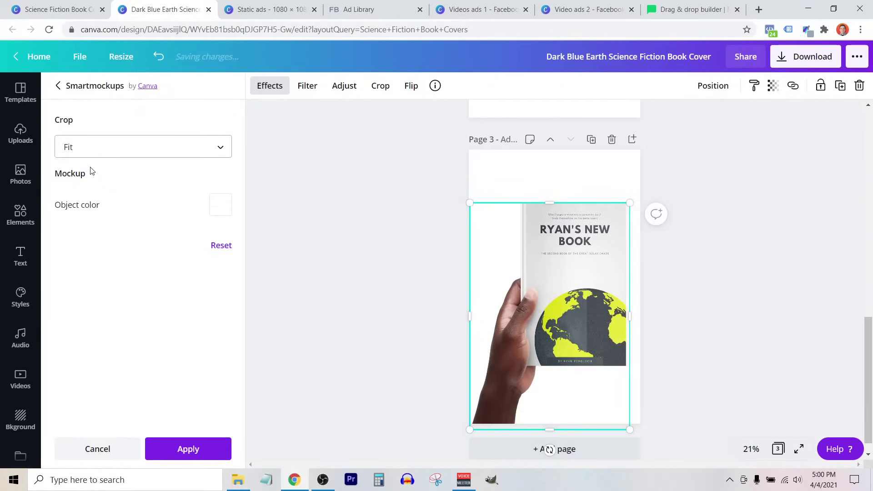
pyautogui.click(174, 445)
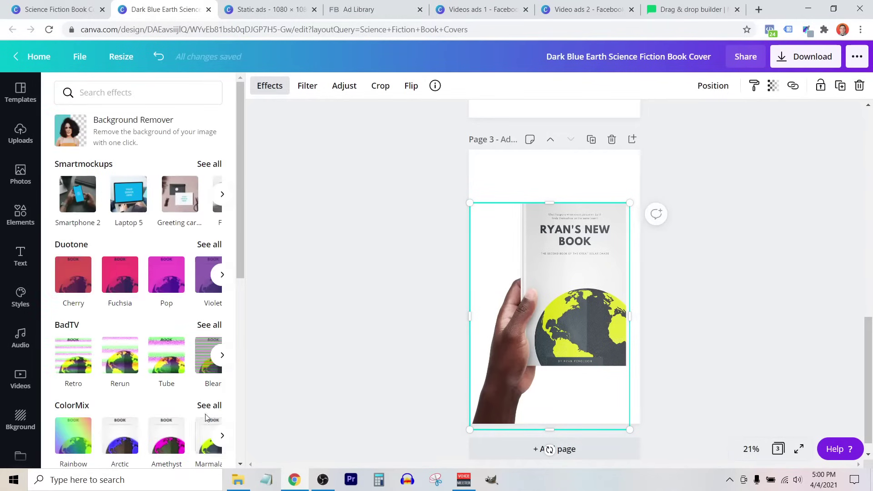
pyautogui.click(370, 307)
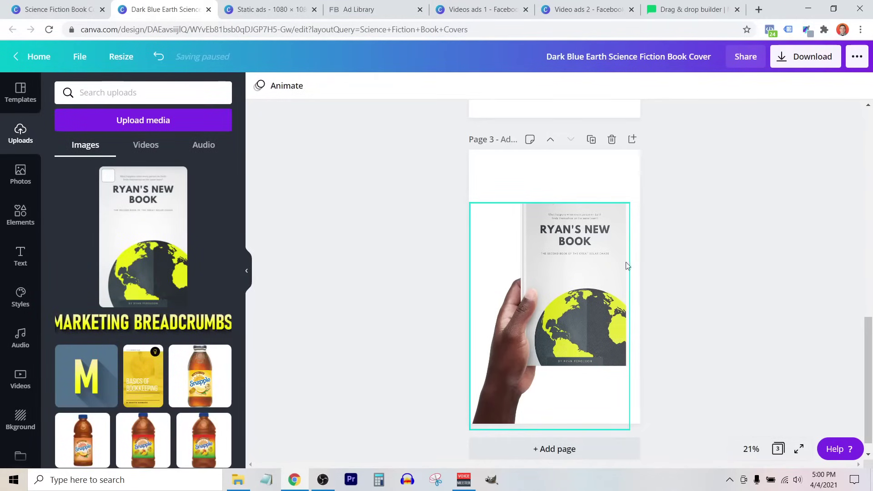
# Add page 4, place the uploaded book cover on it, and apply the Book 2 Smartmockup.
pyautogui.click(577, 430)
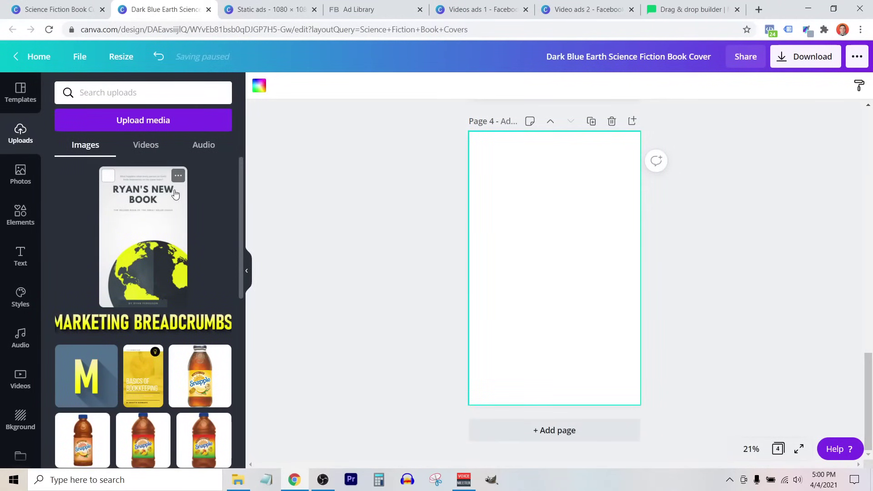
pyautogui.click(143, 237)
pyautogui.click(270, 86)
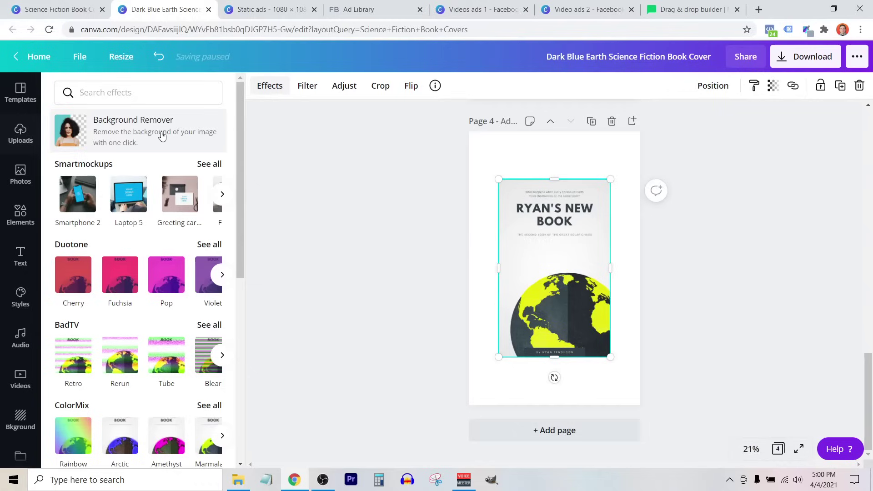
pyautogui.click(216, 168)
pyautogui.scroll(-15, 135, 220)
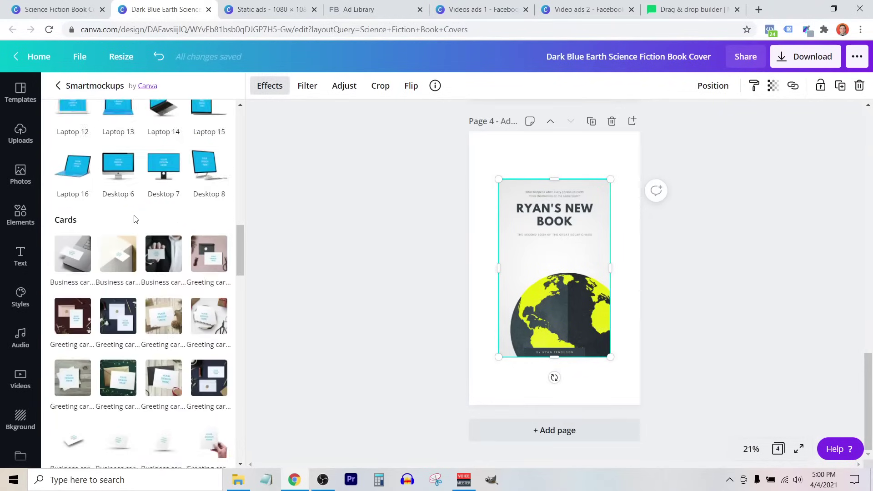
pyautogui.scroll(4, 135, 220)
pyautogui.click(119, 245)
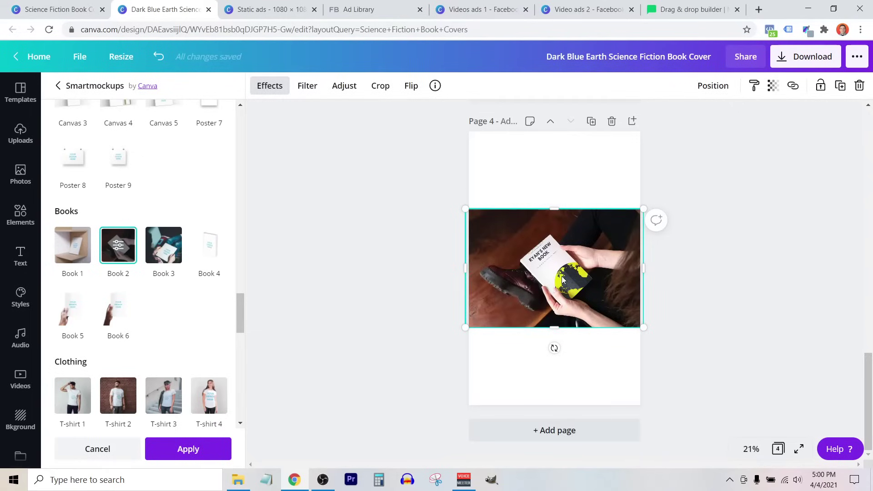
# Set the Book 2 mockup's crop to Fit, then briefly check MailerLite and return to Canva.
pyautogui.click(117, 252)
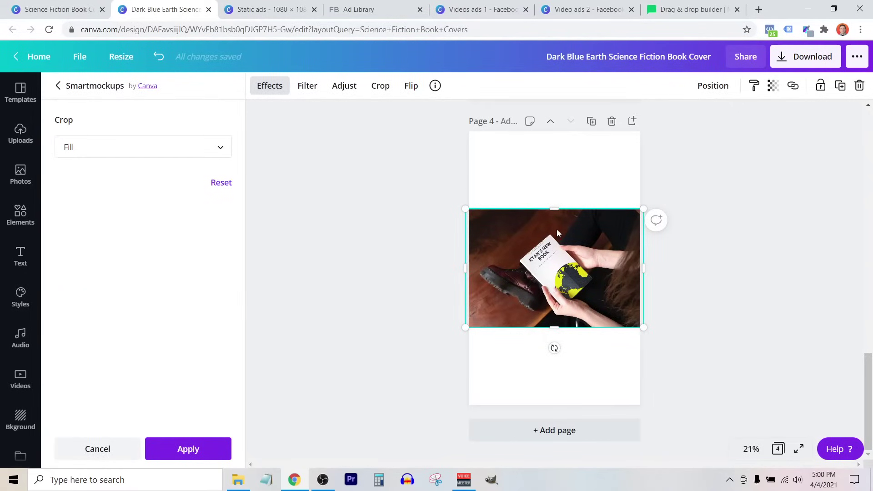
pyautogui.click(141, 157)
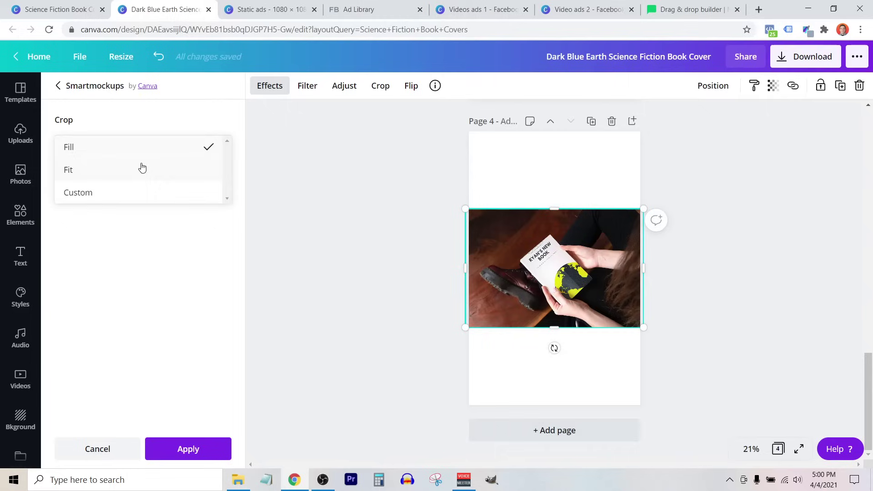
pyautogui.click(138, 169)
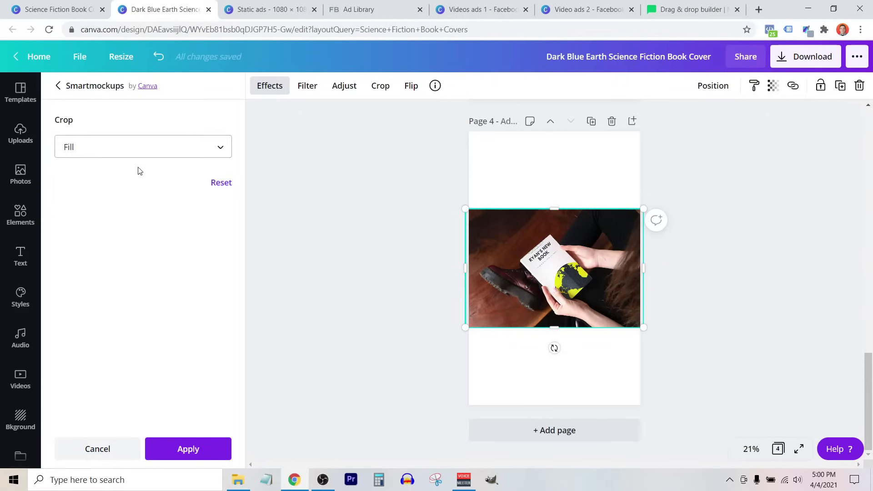
pyautogui.click(700, 9)
pyautogui.click(168, 8)
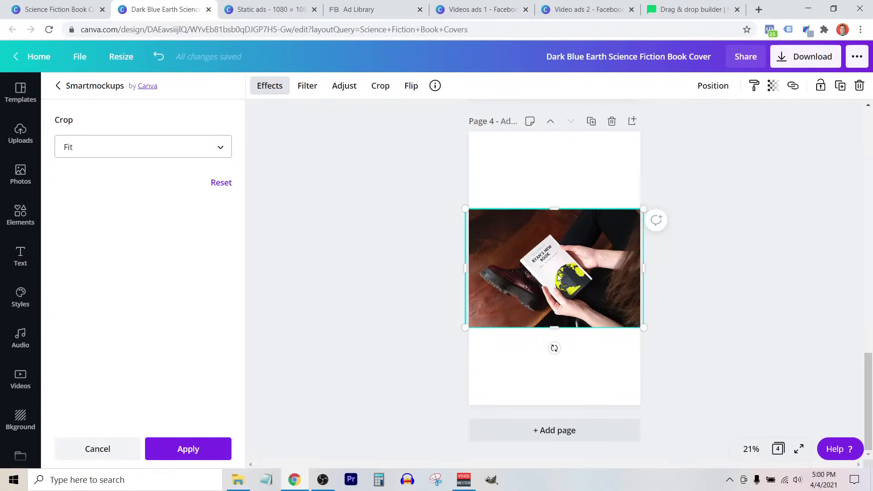
pyautogui.click(187, 449)
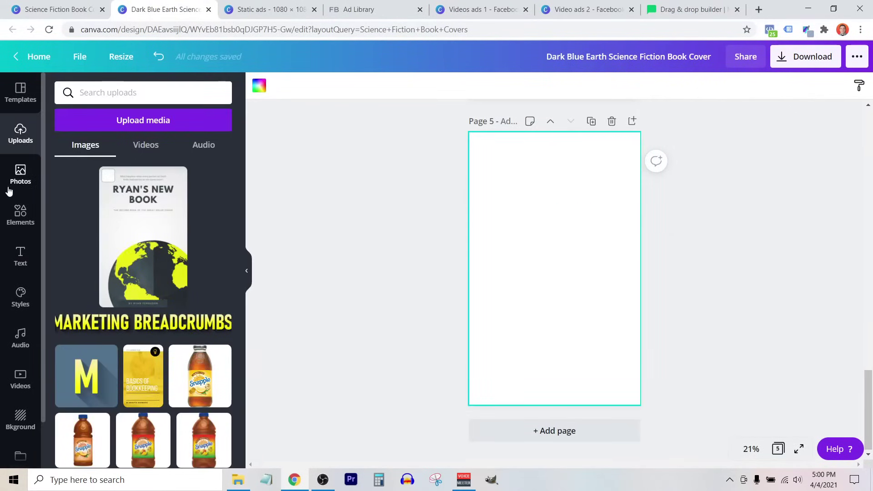
pyautogui.click(19, 213)
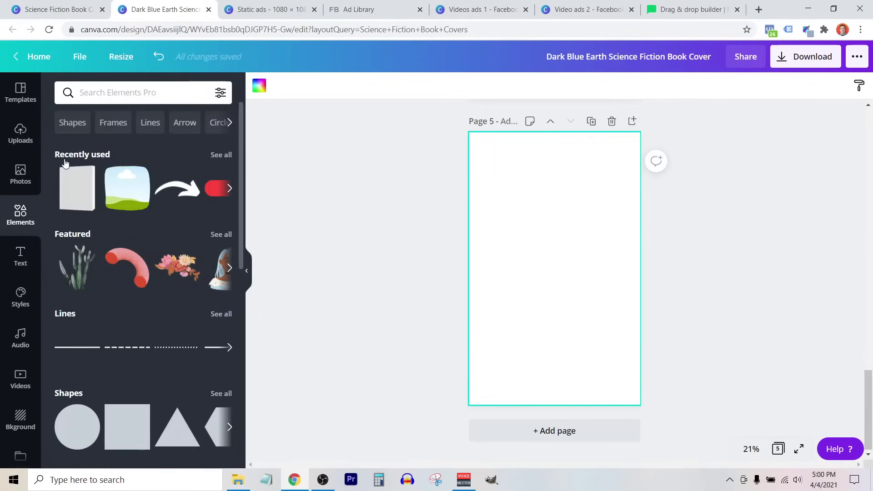
pyautogui.click(115, 91)
pyautogui.write('frames')
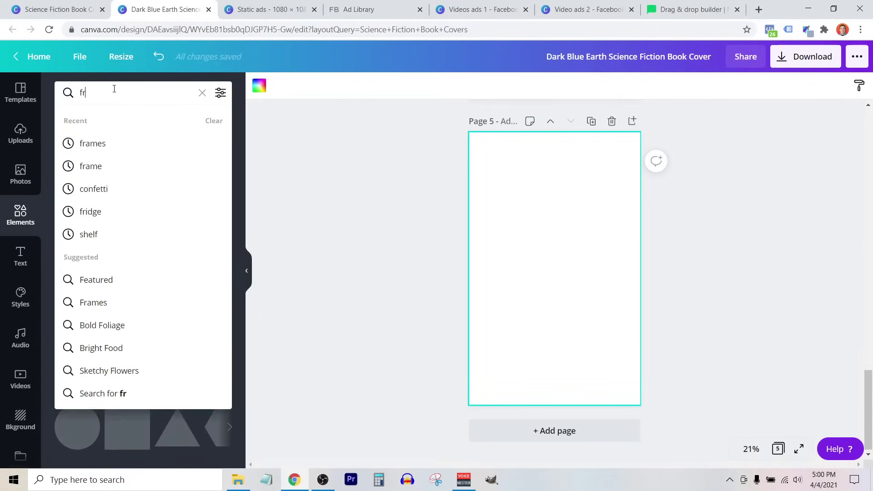
pyautogui.press('Return')
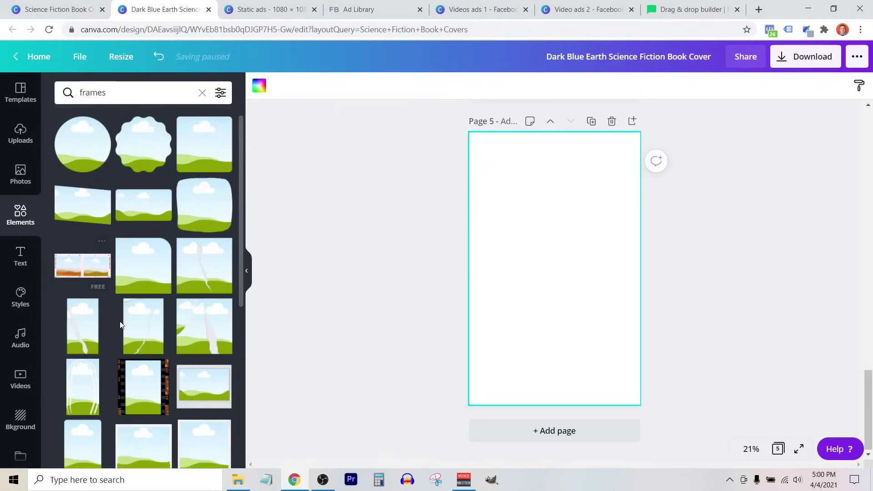
pyautogui.click(143, 170)
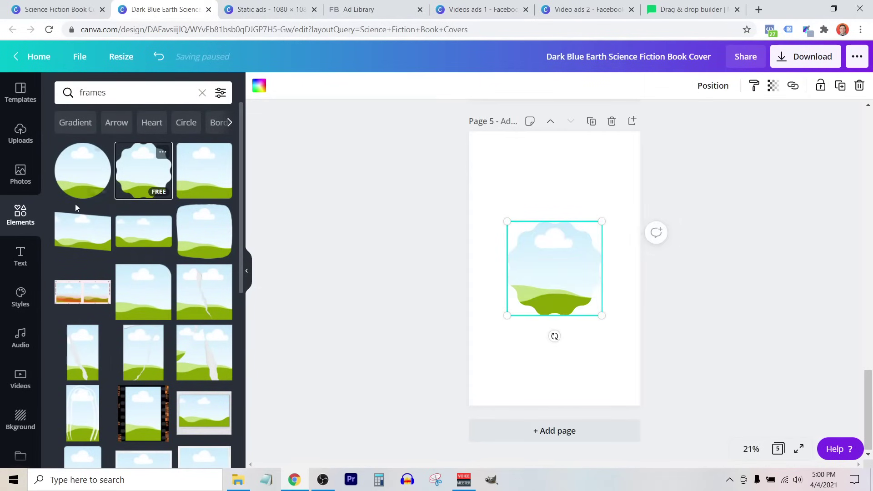
pyautogui.click(21, 134)
pyautogui.moveTo(623, 263); pyautogui.dragTo(555, 268)
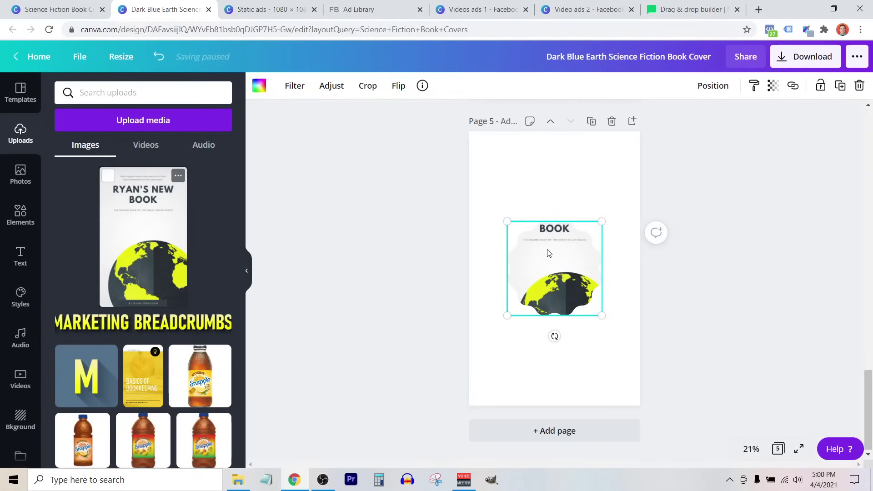
pyautogui.hotkey('ctrl', 'z')
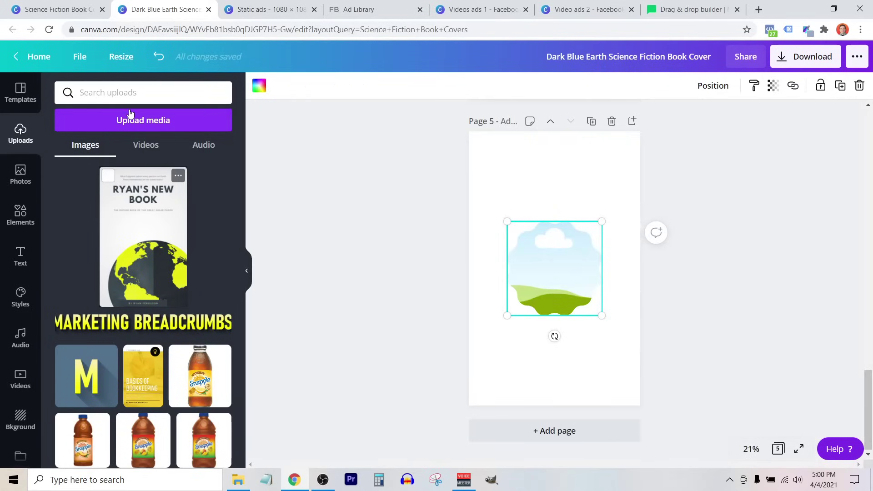
pyautogui.press('Delete')
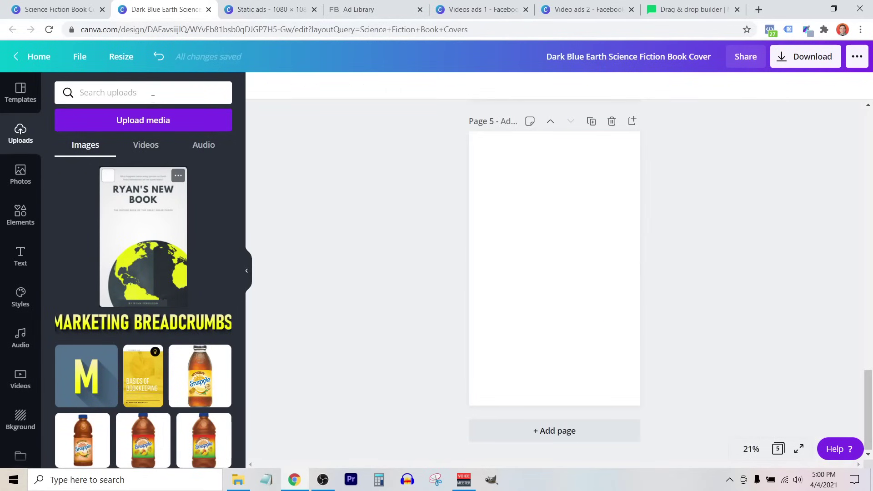
# Add the book-shaped frame from the frames search results to page 5.
pyautogui.click(20, 215)
pyautogui.scroll(-5, 181, 284)
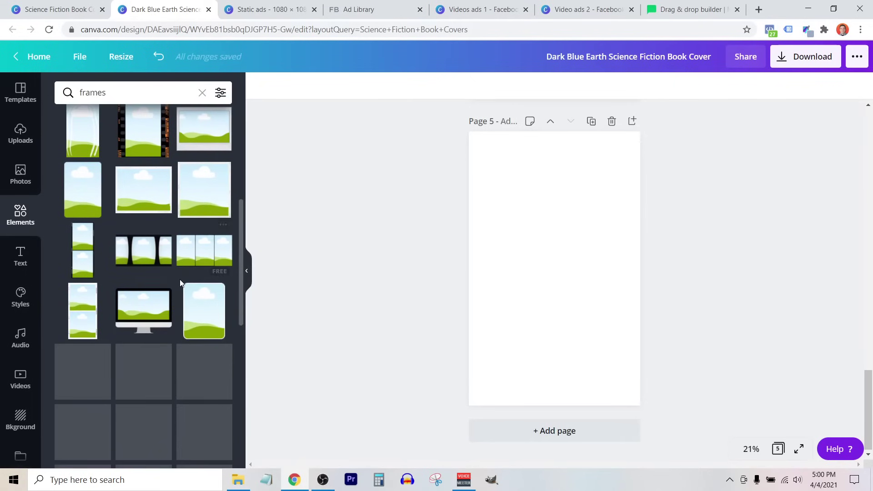
pyautogui.scroll(-3, 181, 283)
pyautogui.click(200, 337)
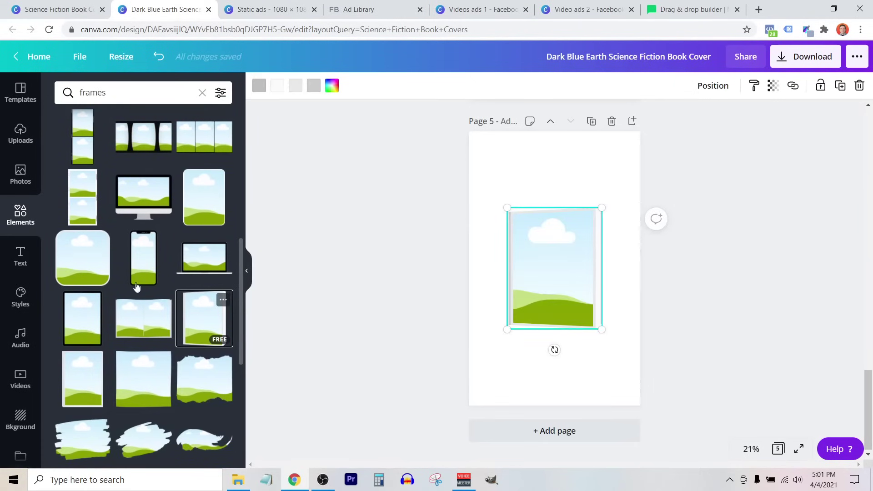
# Fill the book frame with the uploaded cover, enlarge it, and centre it on the page.
pyautogui.click(20, 134)
pyautogui.moveTo(143, 236); pyautogui.dragTo(560, 249)
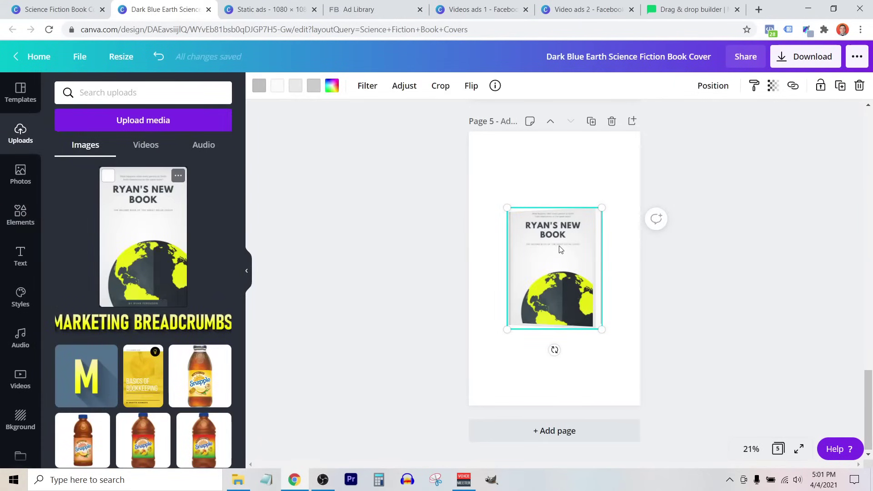
pyautogui.moveTo(603, 330); pyautogui.dragTo(630, 367)
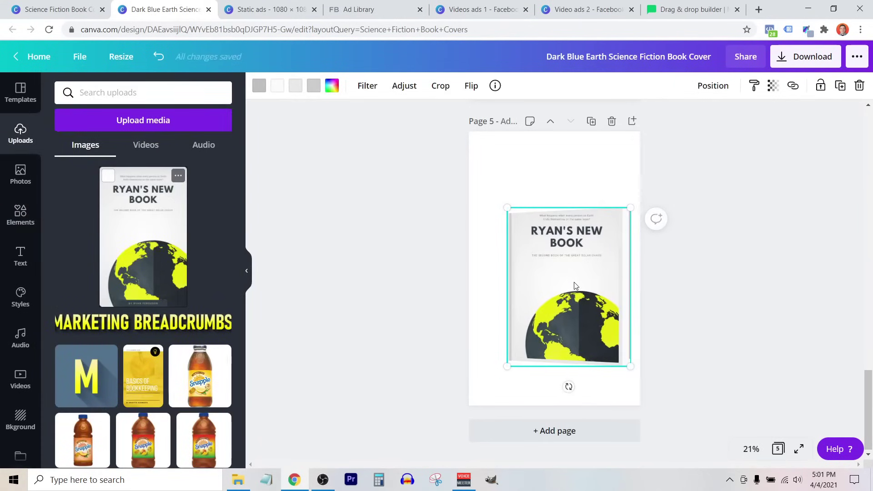
pyautogui.moveTo(577, 283); pyautogui.dragTo(556, 265)
pyautogui.click(370, 262)
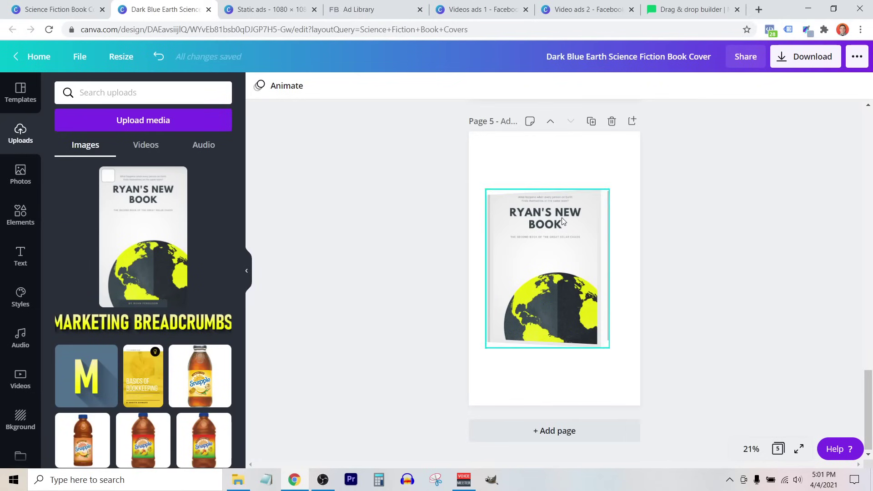
# Scroll through the design to review the earlier book mockup pages.
pyautogui.scroll(8, 526, 263)
pyautogui.scroll(-7, 526, 263)
pyautogui.scroll(9, 527, 261)
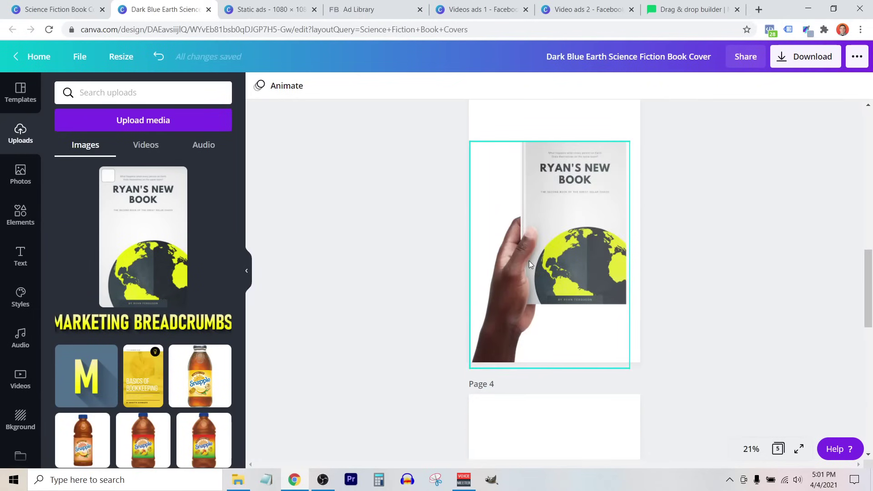
pyautogui.scroll(7, 545, 234)
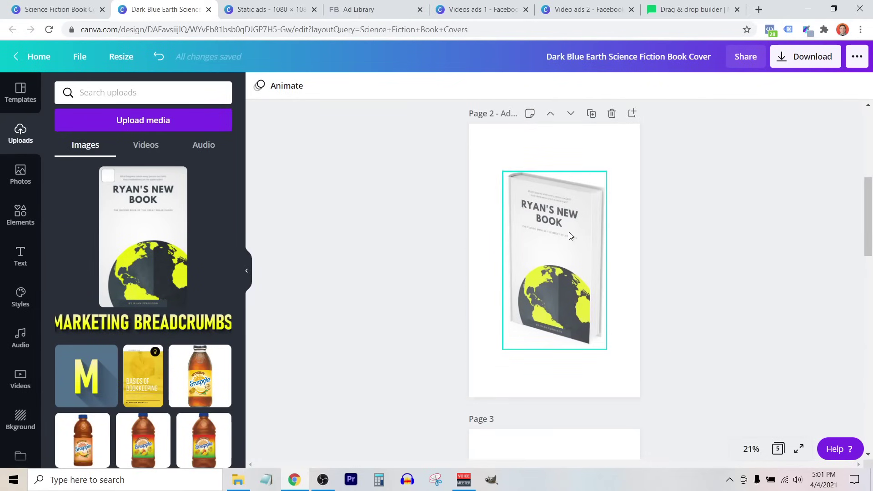